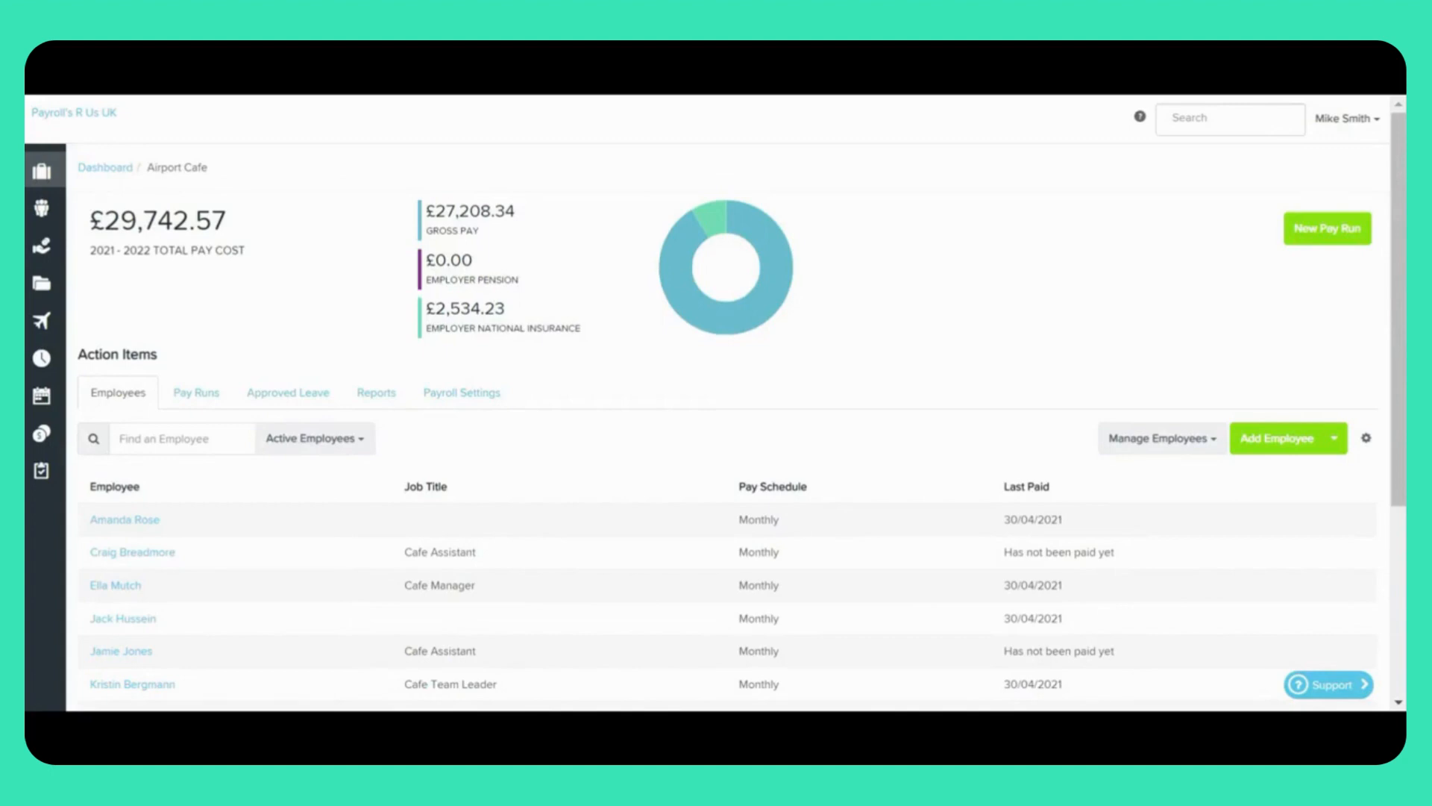
# Open the Leave Allowance Templates in the Payroll Settings and view the employees linked to the Holiday for Permanent Staff template.
pyautogui.moveTo(41, 170)
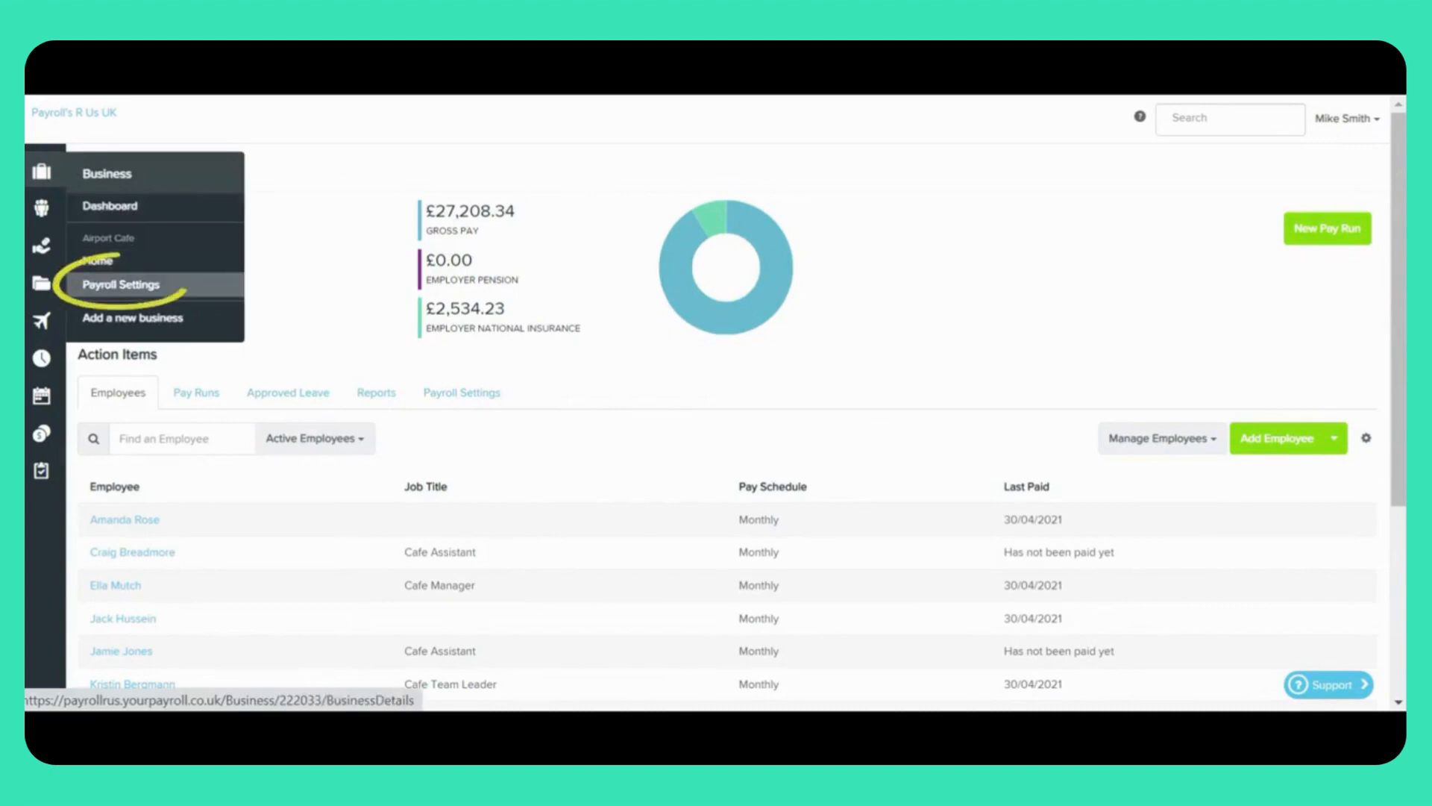
pyautogui.click(120, 284)
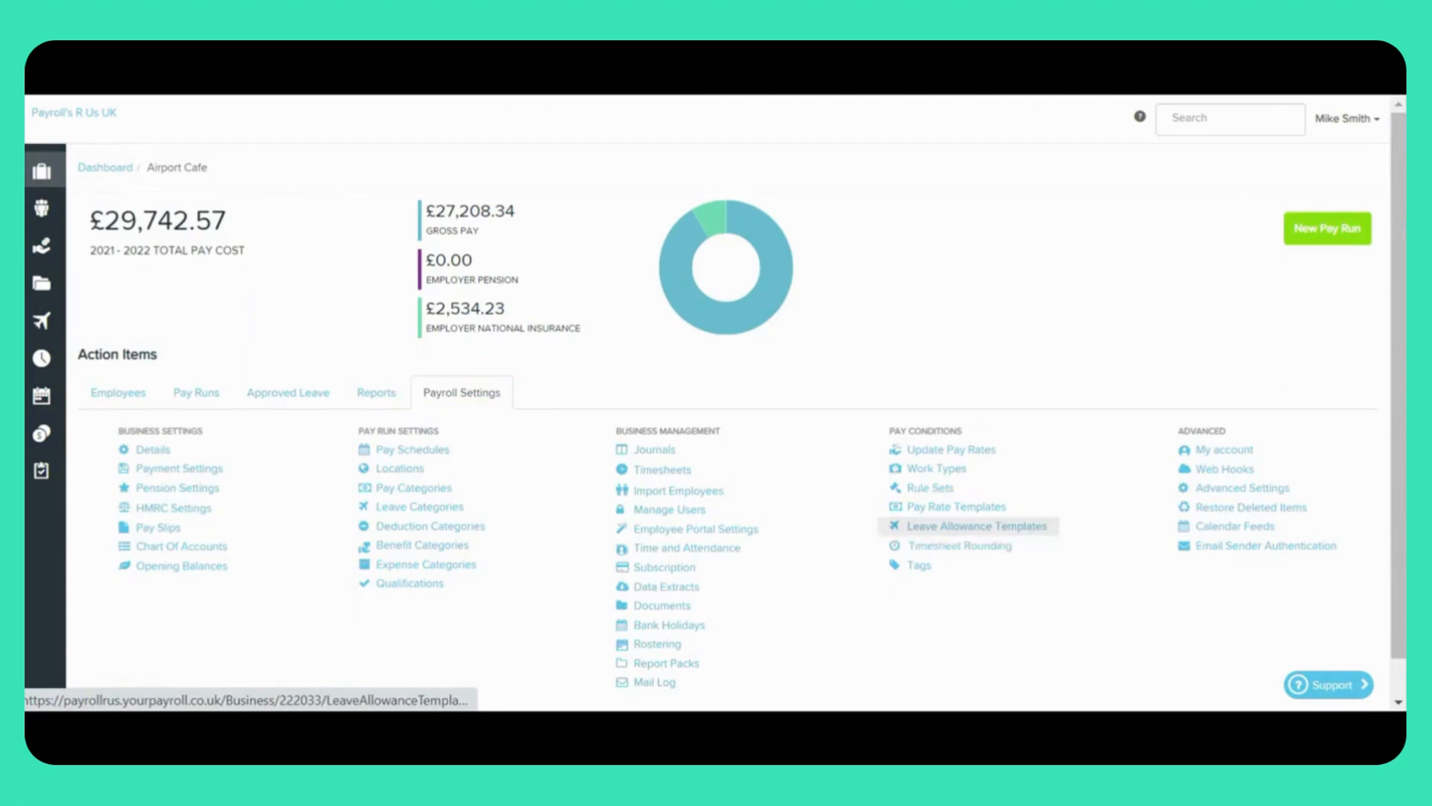
pyautogui.click(976, 526)
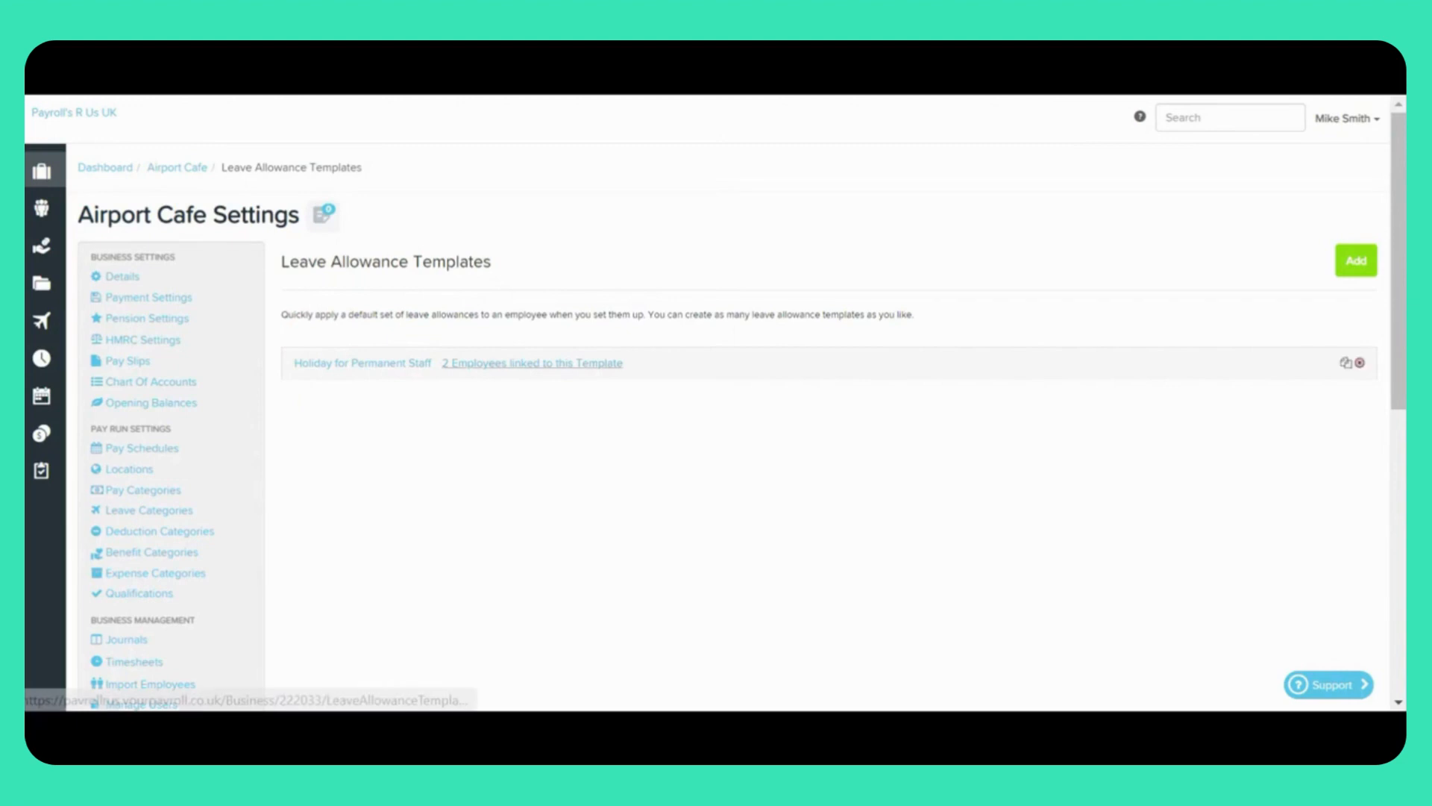
pyautogui.click(532, 363)
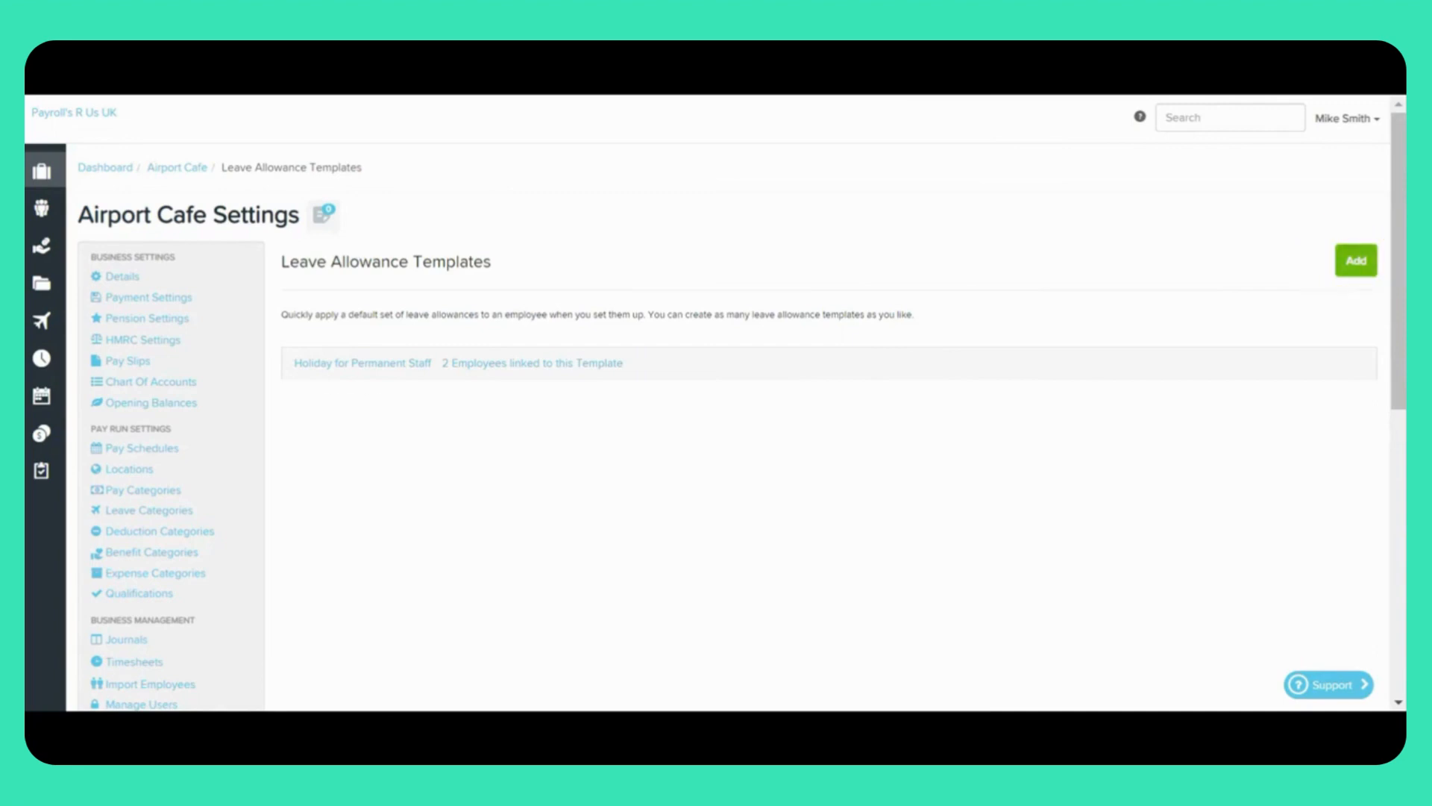
# Set the leave year of the Holiday for Casual Staff template to start on the following date.
pyautogui.scroll(-3, 727, 451)
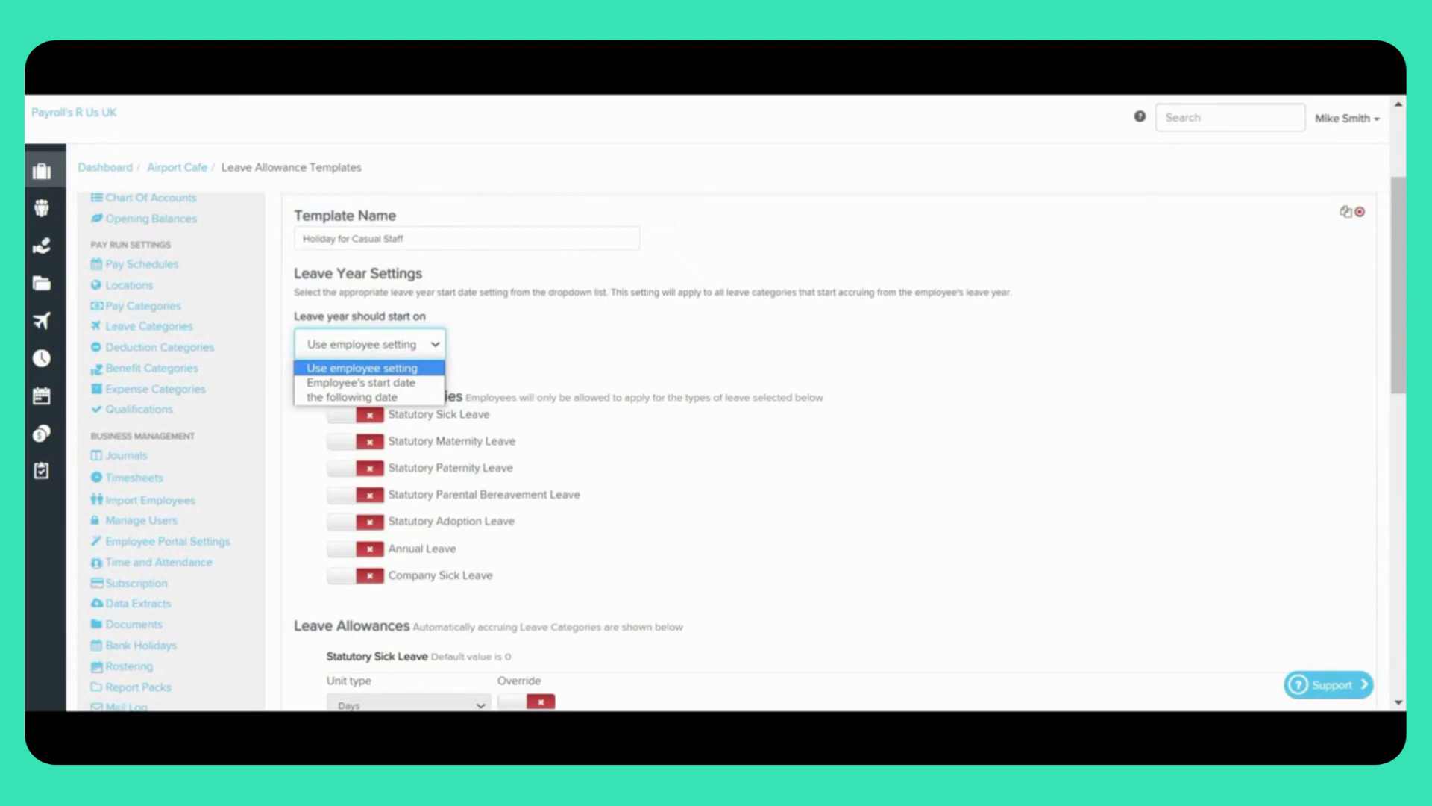
pyautogui.press('Return')
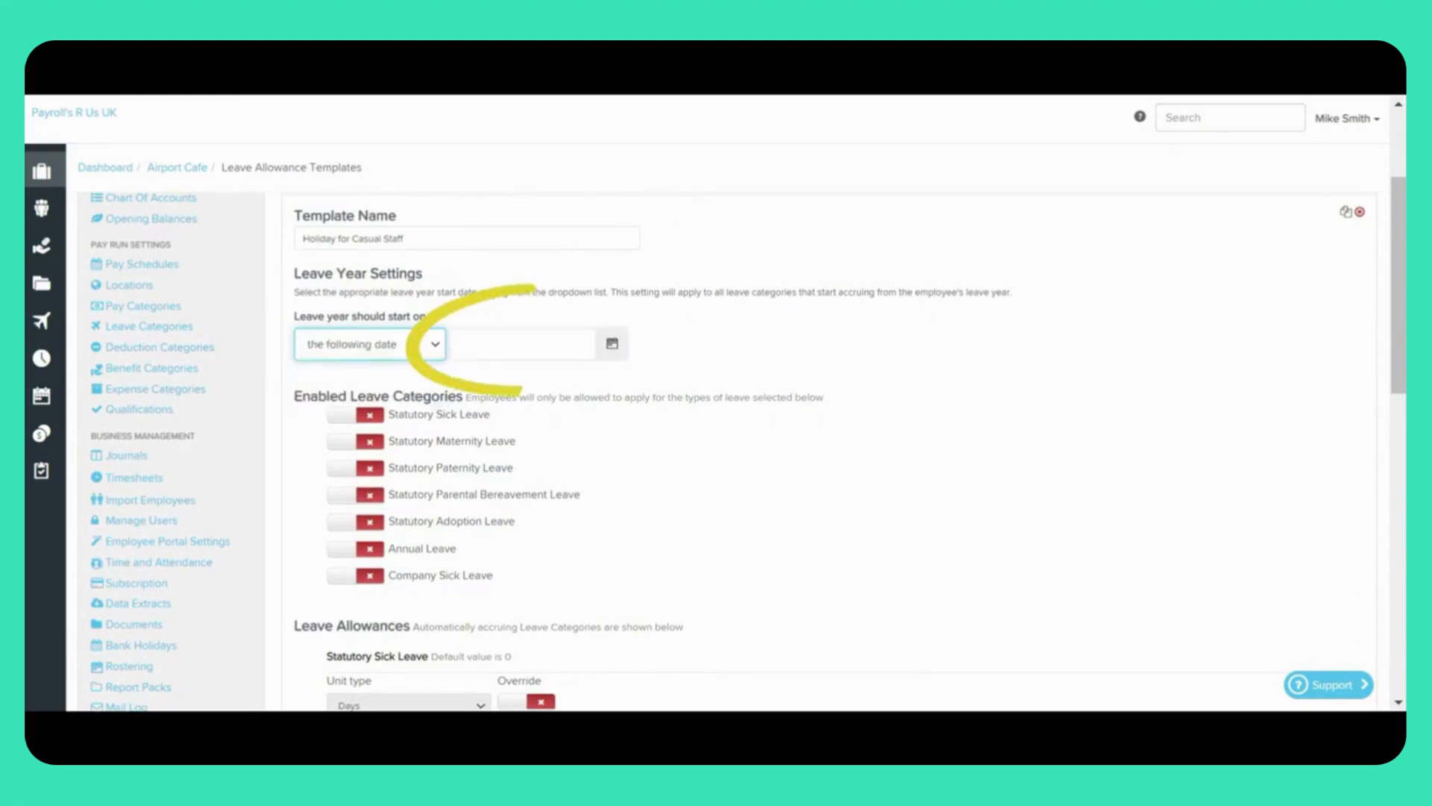
pyautogui.hotkey('alt', 'Down')
pyautogui.press('Up')
pyautogui.press('Up')
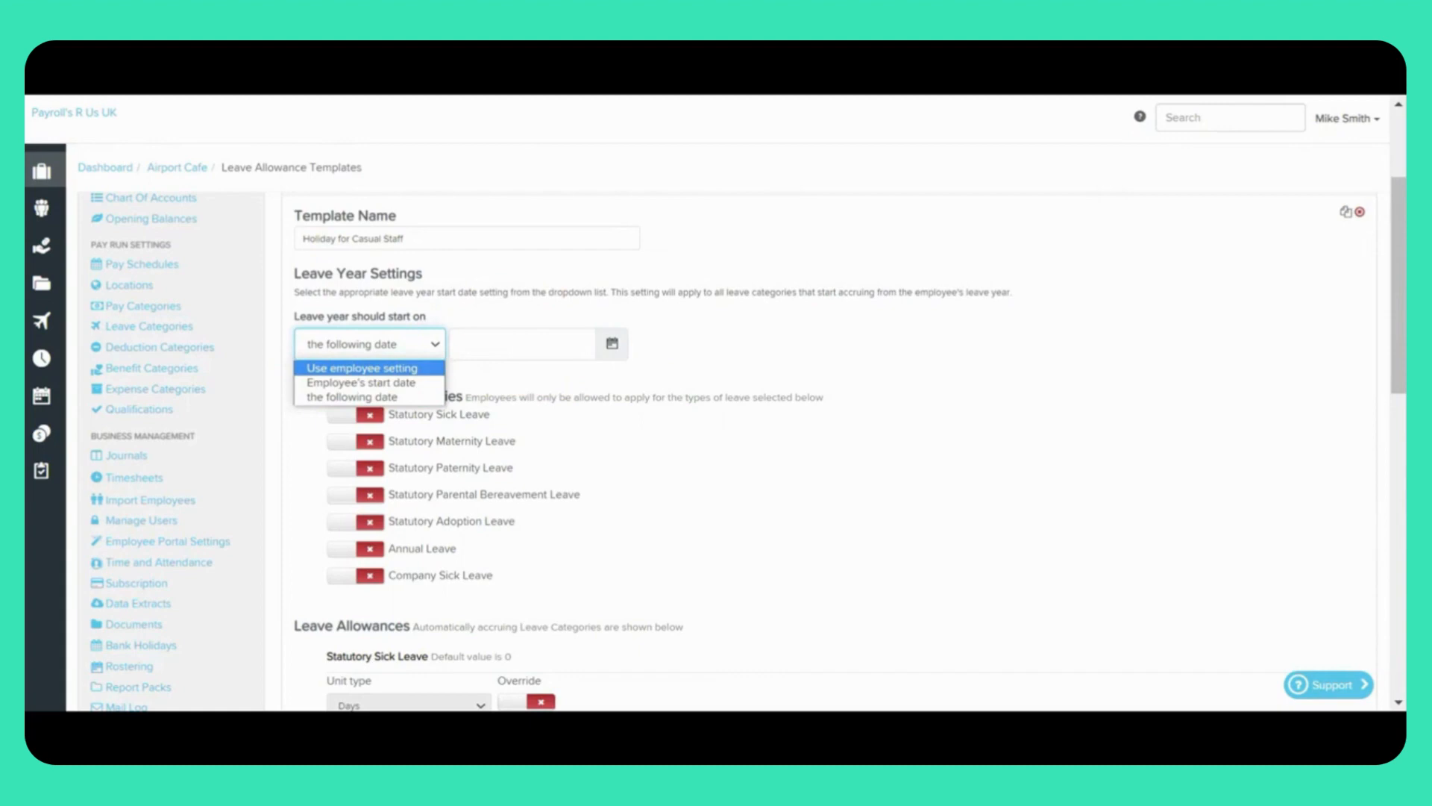
pyautogui.press('Escape')
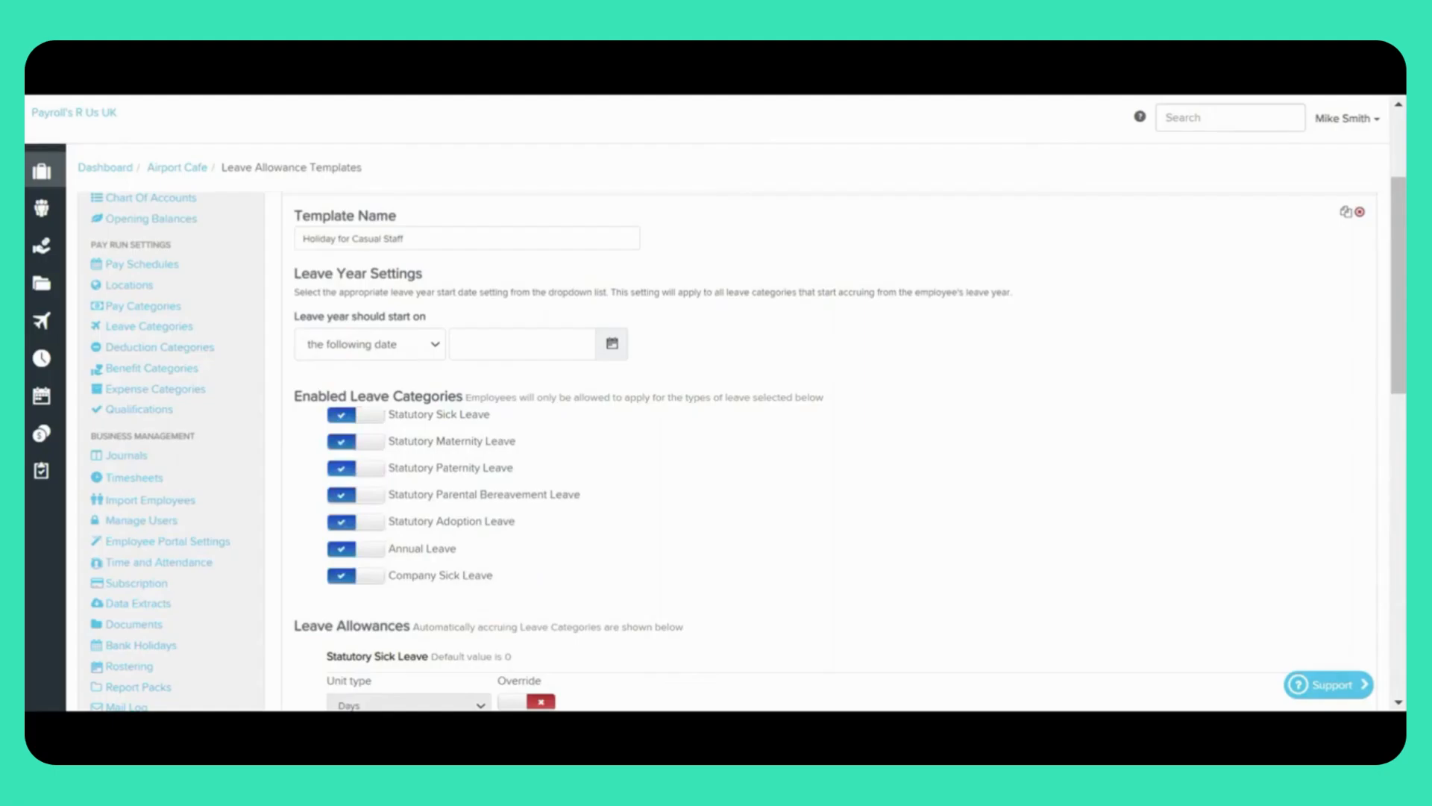
# Override the Annual Leave allowance with 25 standard days per year and apply the leave calculation to it.
pyautogui.scroll(-8, 716, 448)
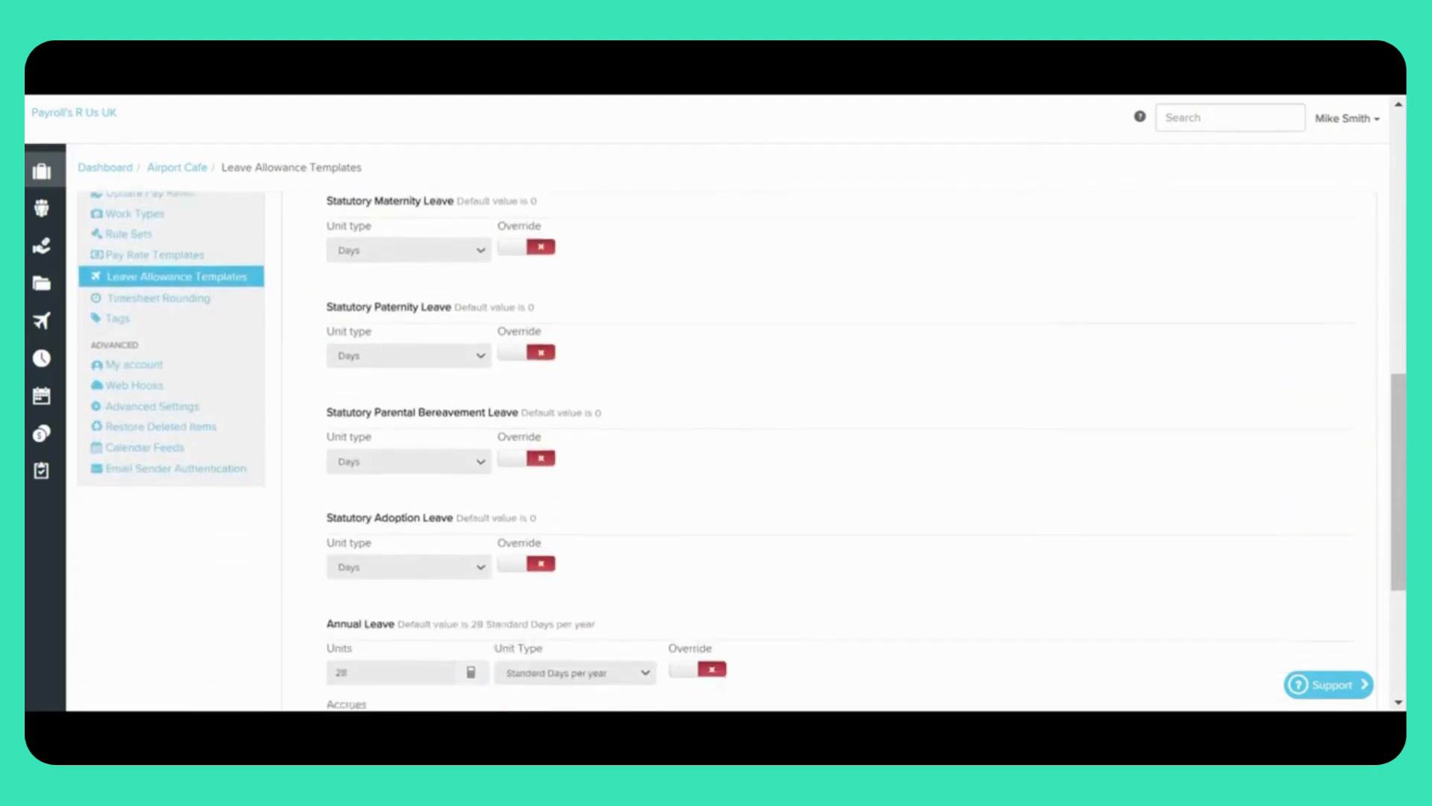
pyautogui.scroll(-5, 716, 447)
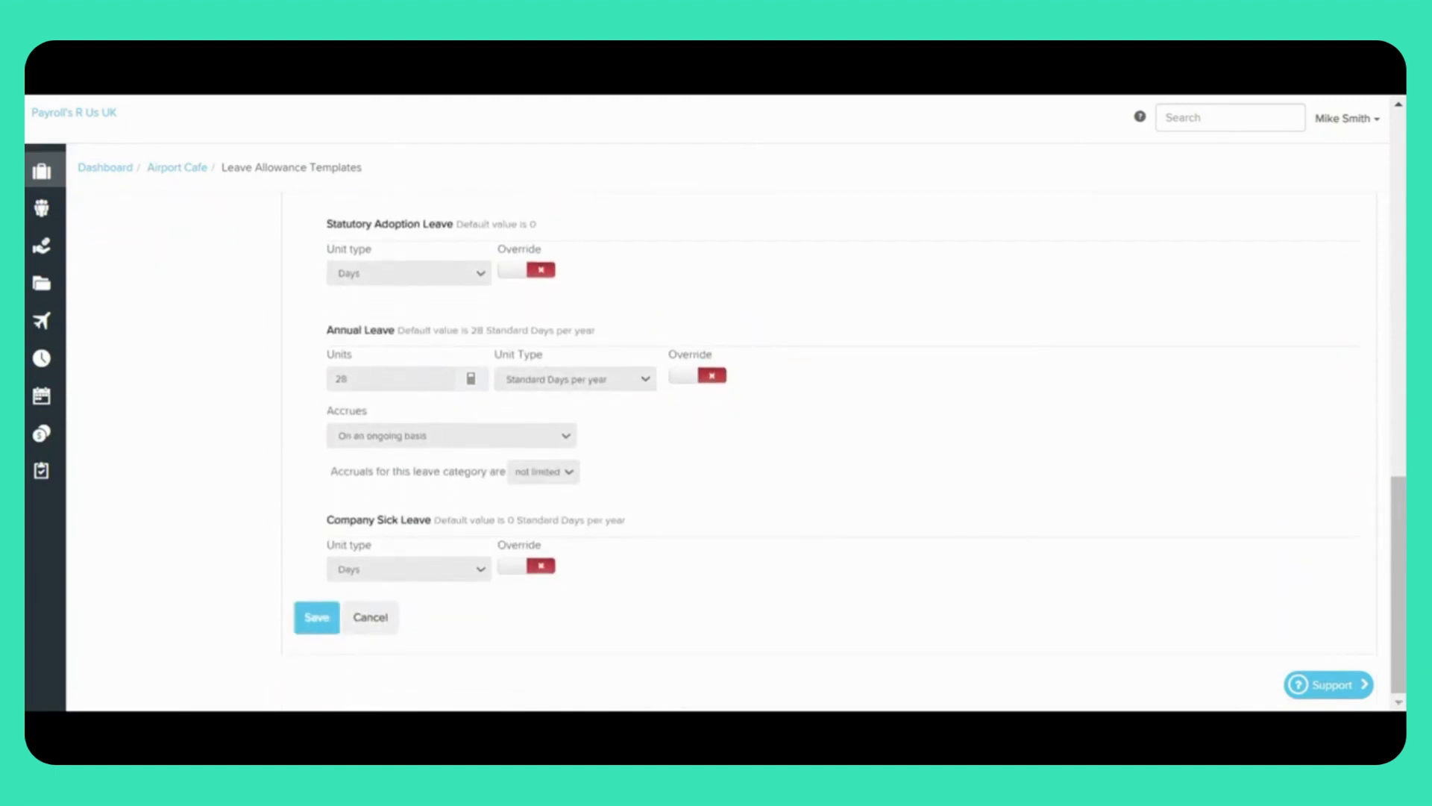
pyautogui.click(698, 375)
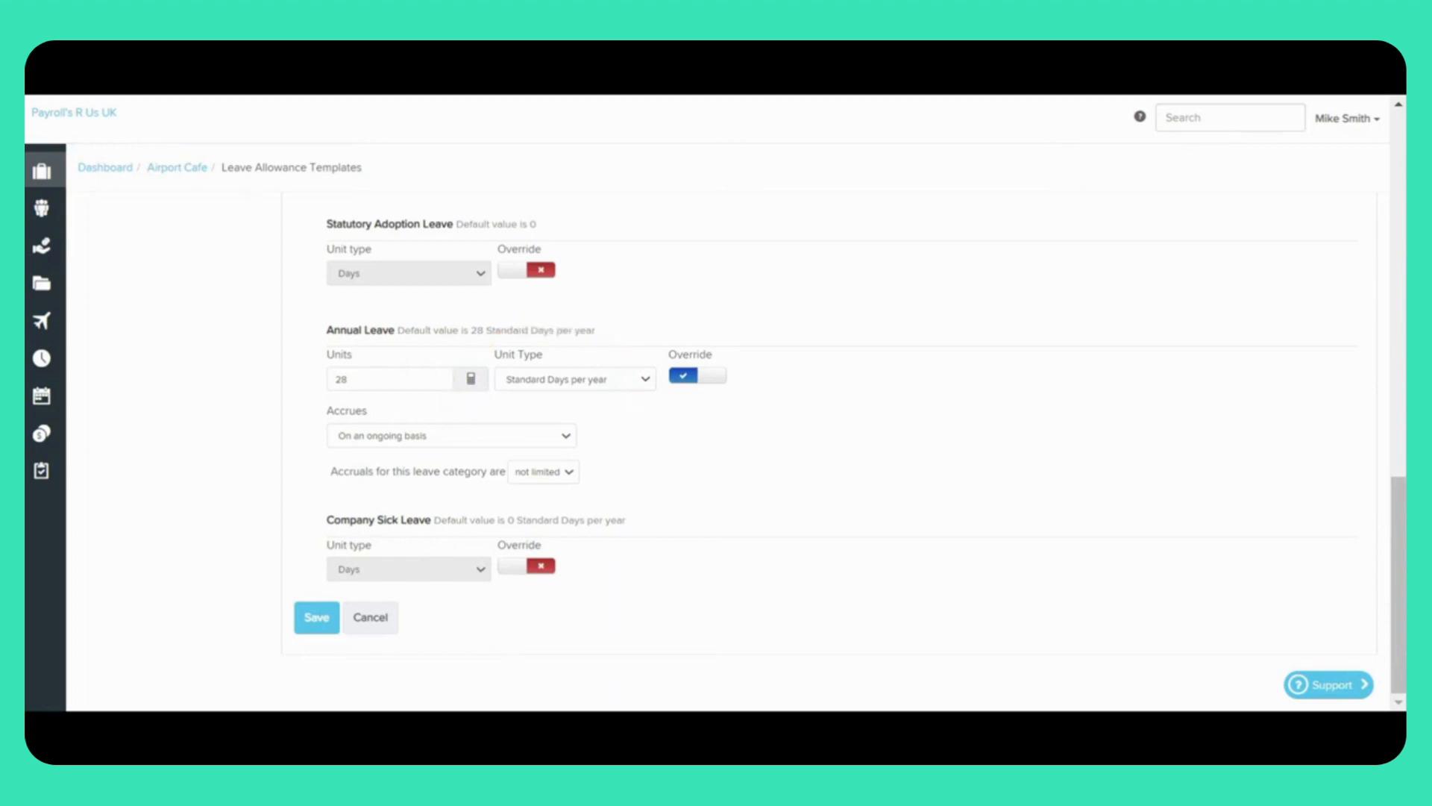
pyautogui.click(574, 379)
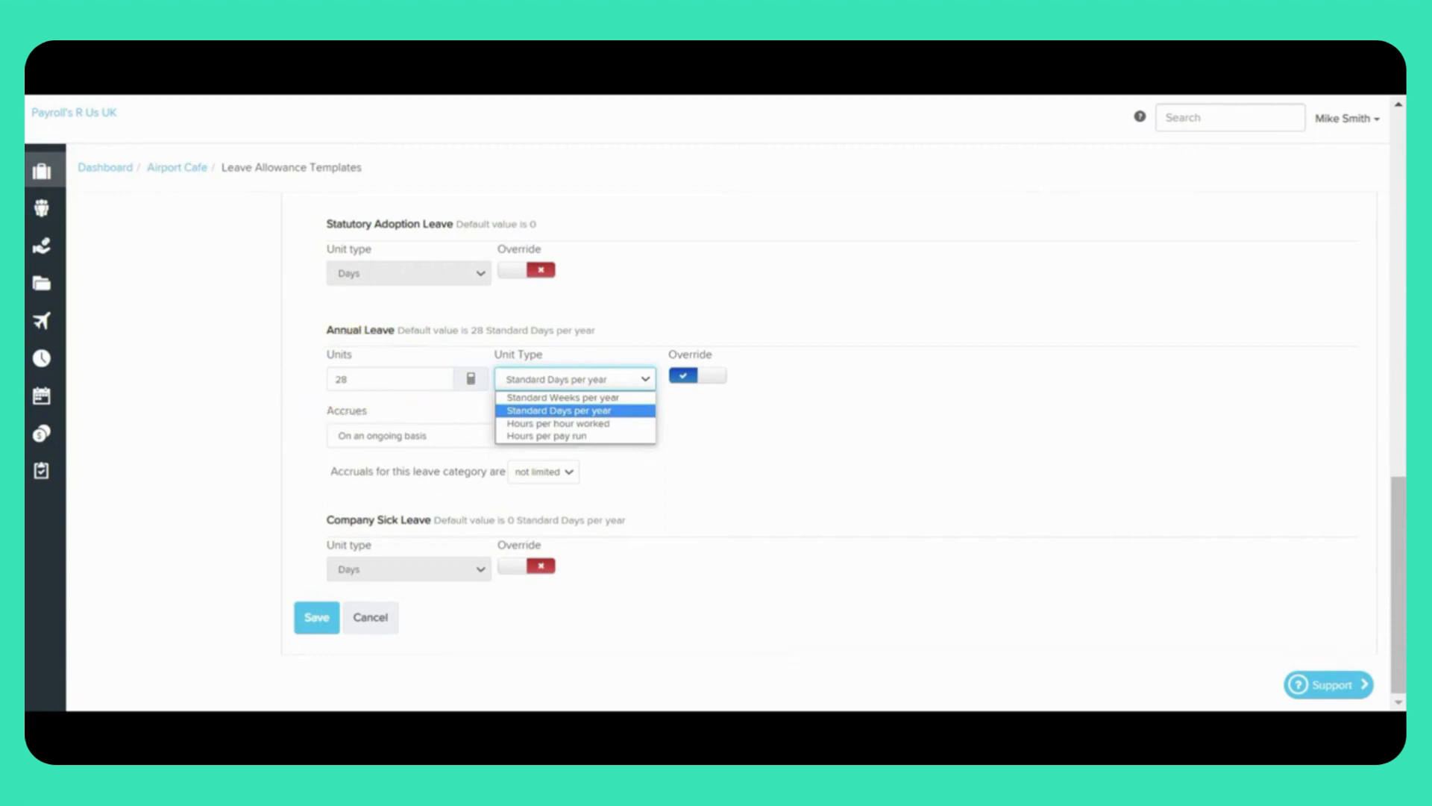
pyautogui.click(388, 379)
pyautogui.press('BackSpace')
pyautogui.write('5')
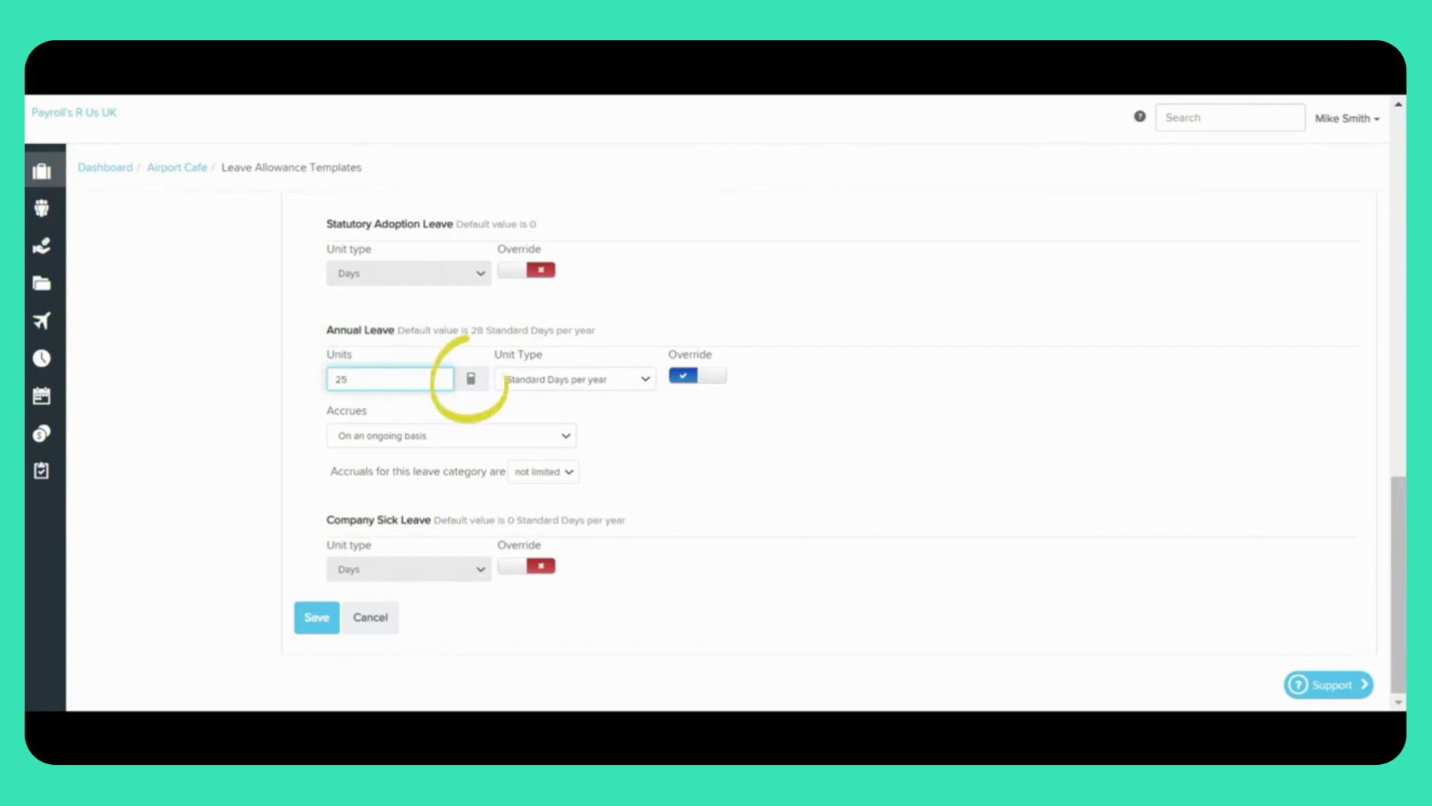
pyautogui.click(470, 378)
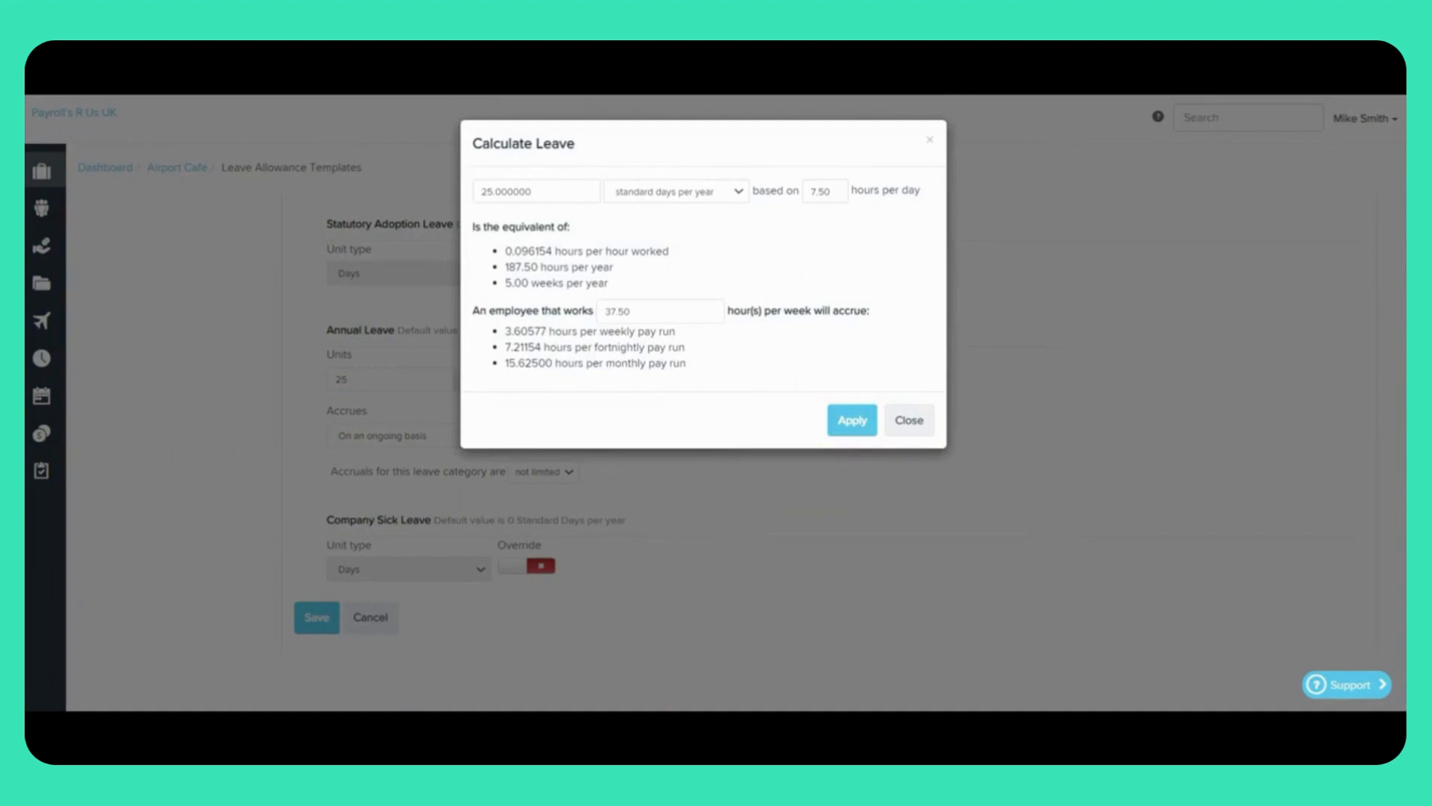
pyautogui.click(852, 420)
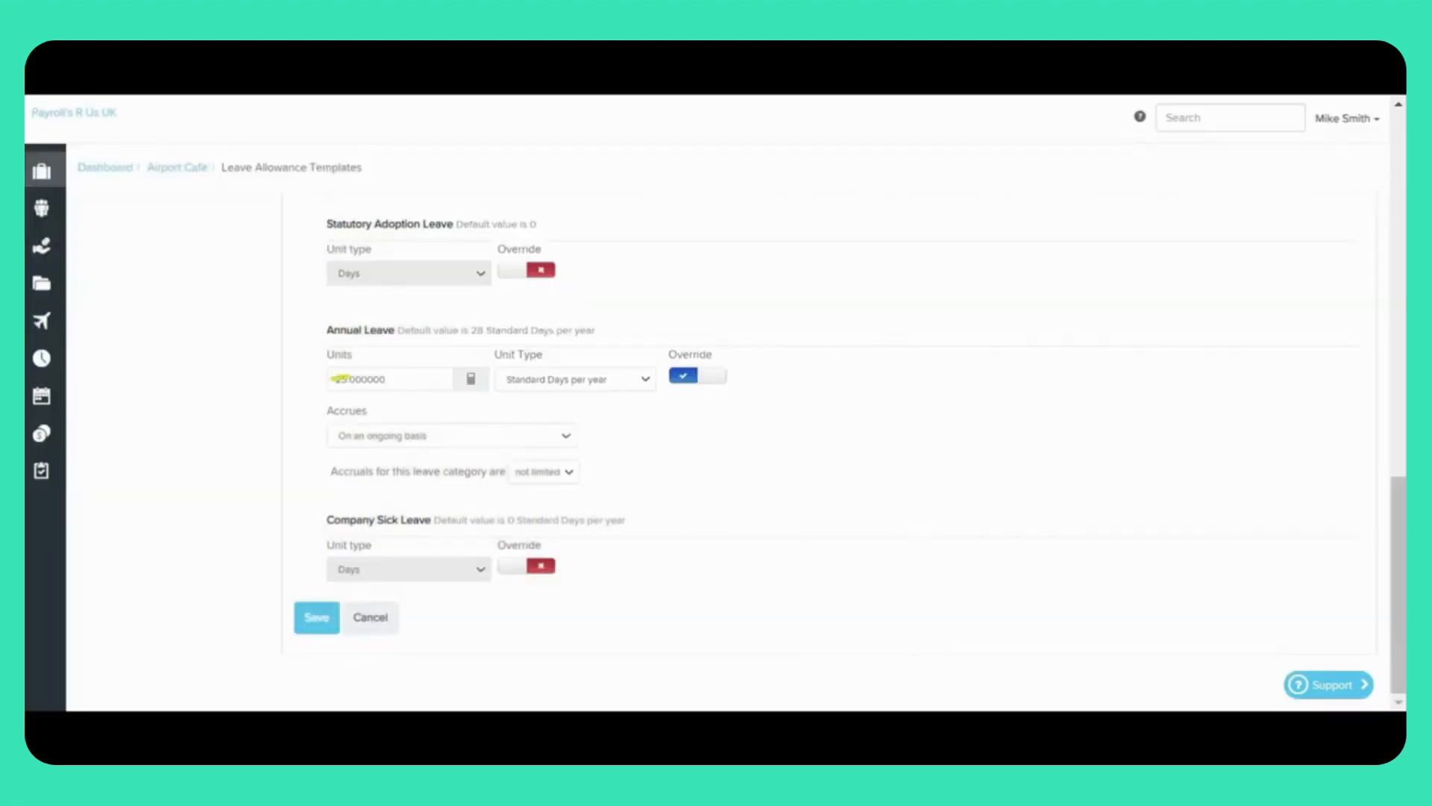
# Make Annual Leave accrue based on a leave year and enable accrual in advance.
pyautogui.click(452, 435)
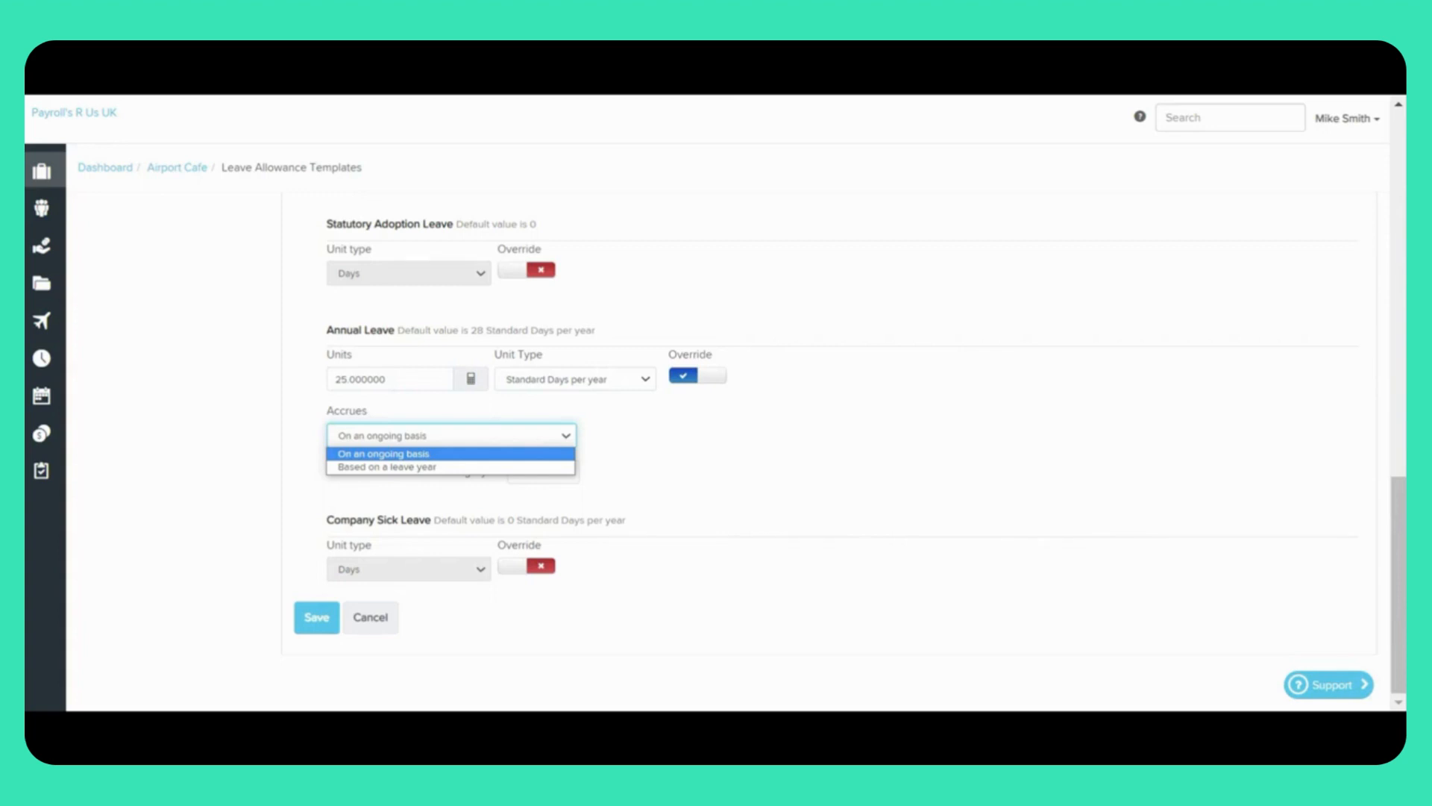
pyautogui.press('Escape')
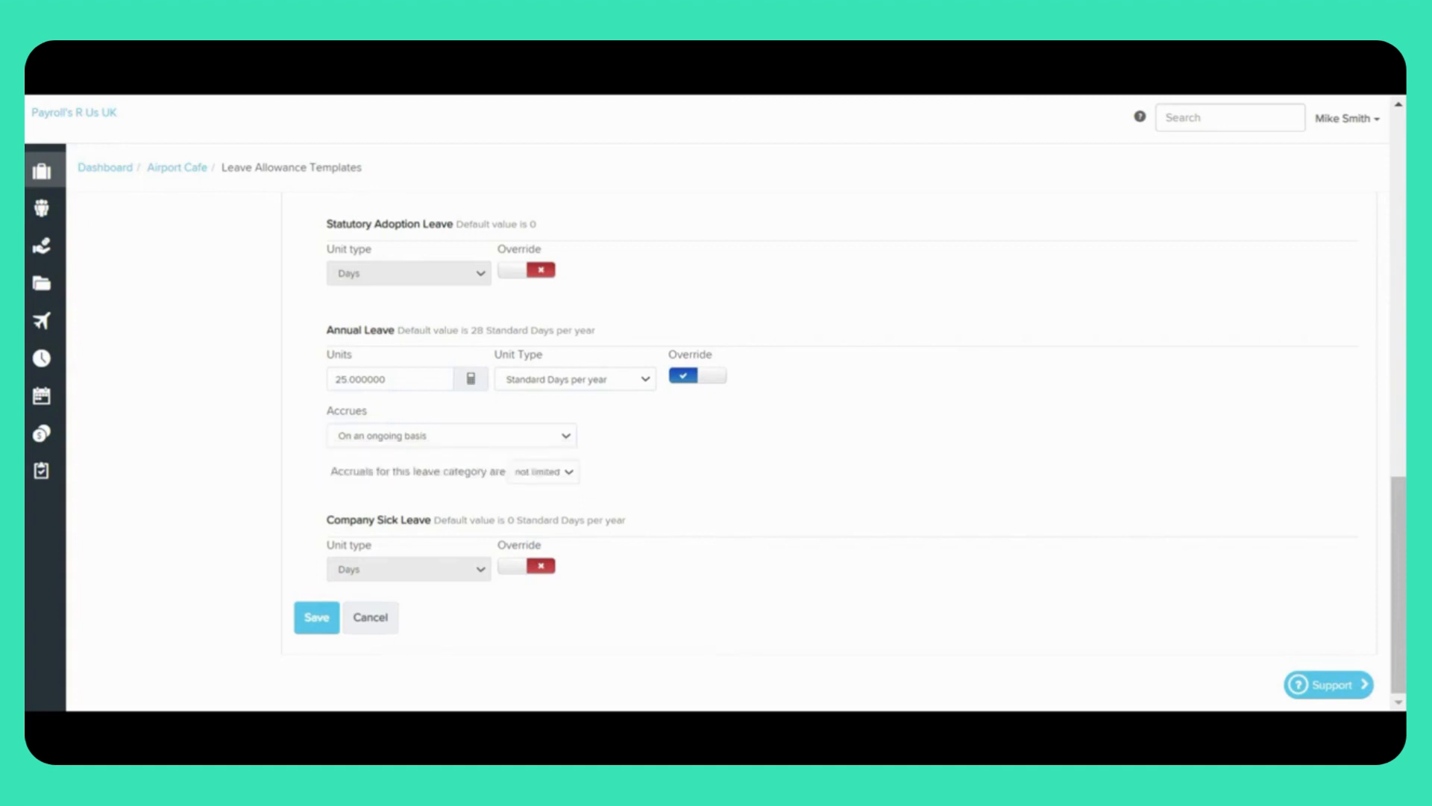
pyautogui.click(450, 435)
pyautogui.click(450, 466)
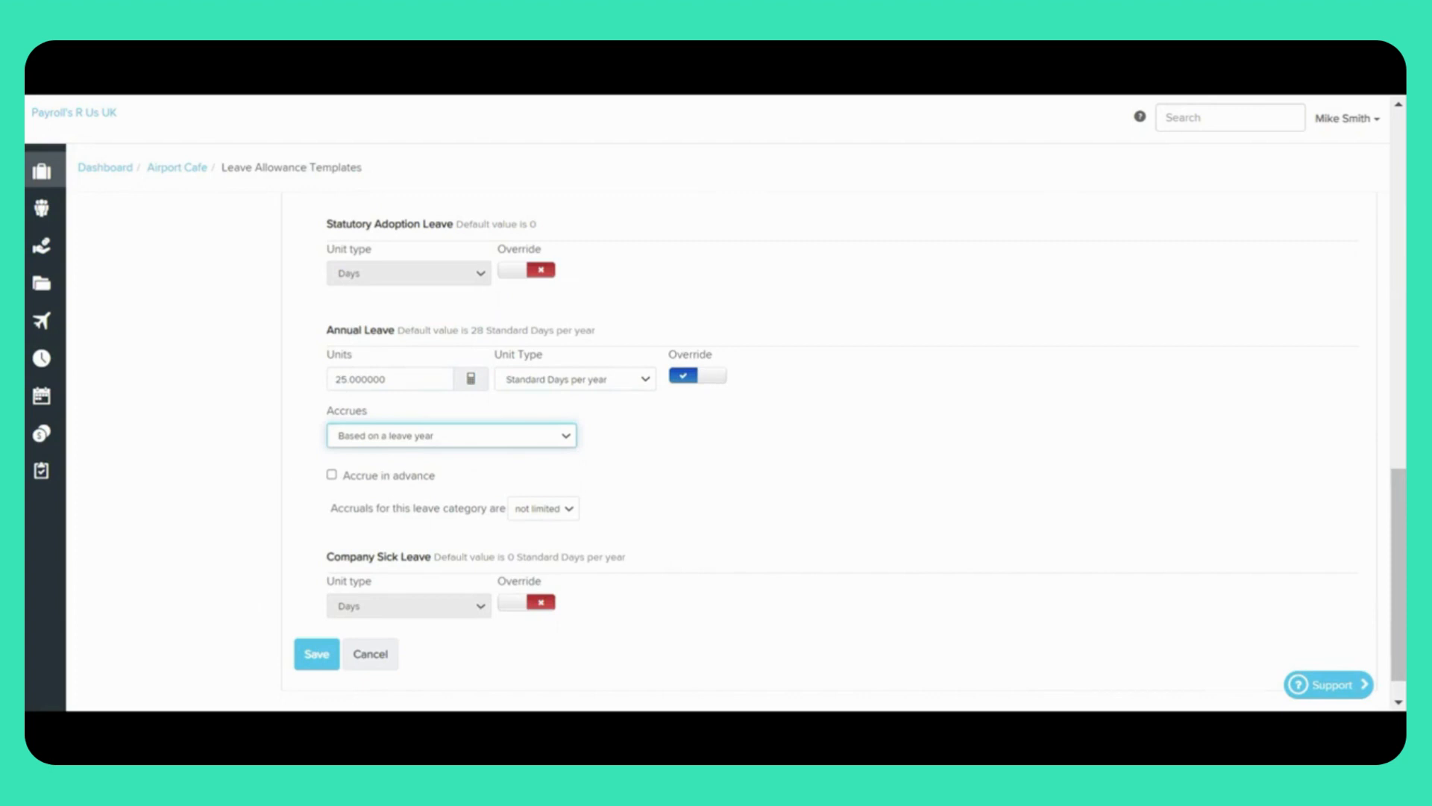
pyautogui.click(331, 474)
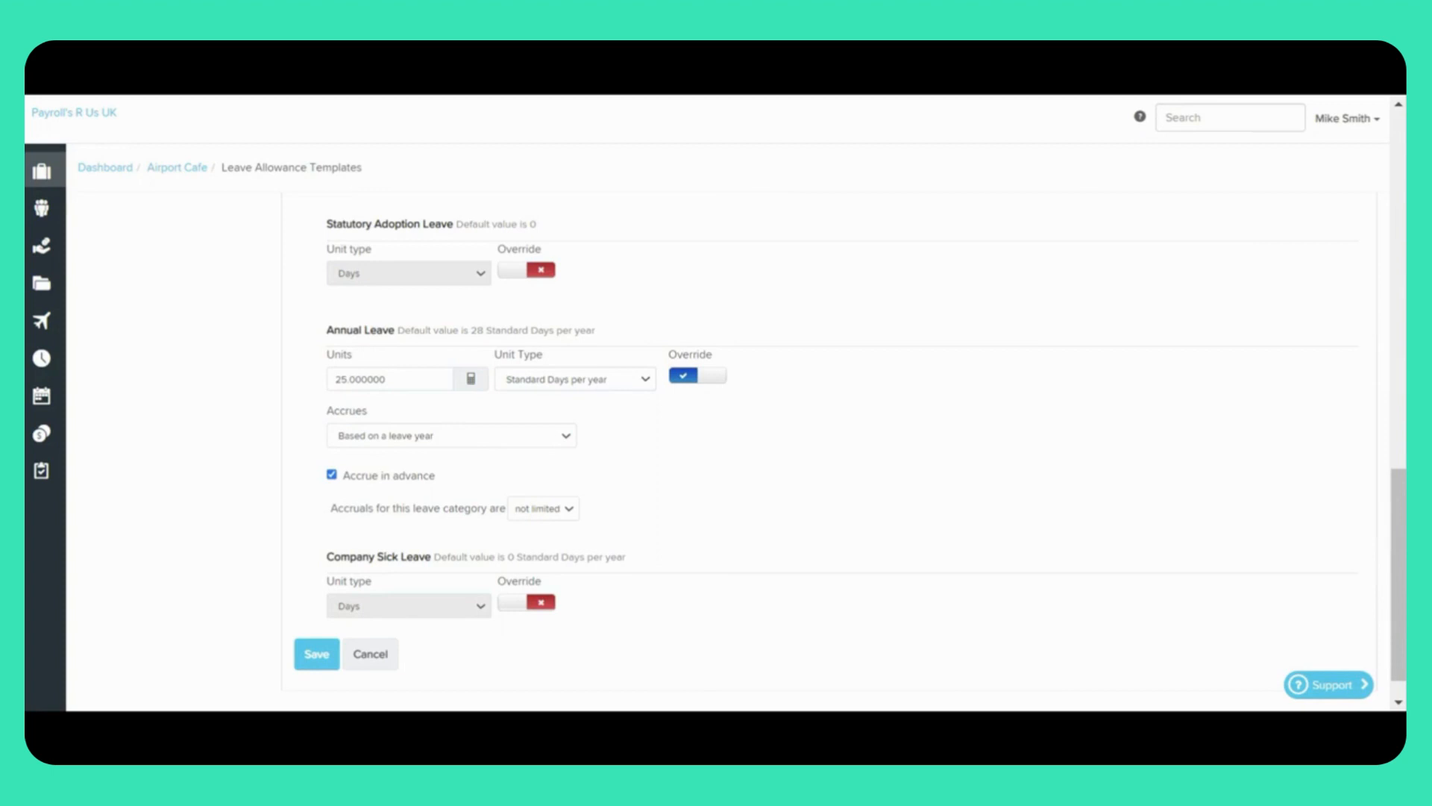
# Limit the Annual Leave accruals to a maximum of 28 days for the leave year.
pyautogui.click(543, 508)
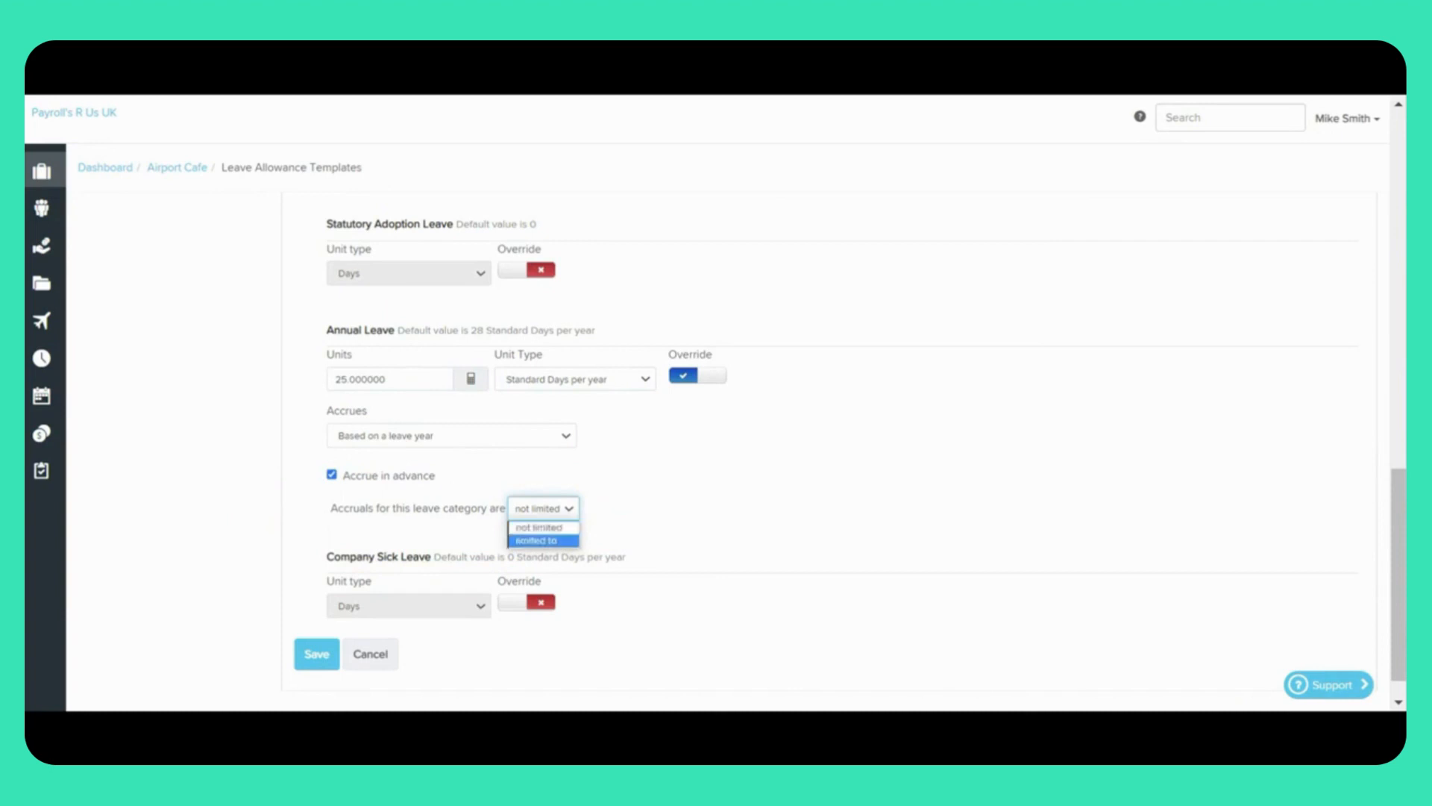
pyautogui.click(536, 540)
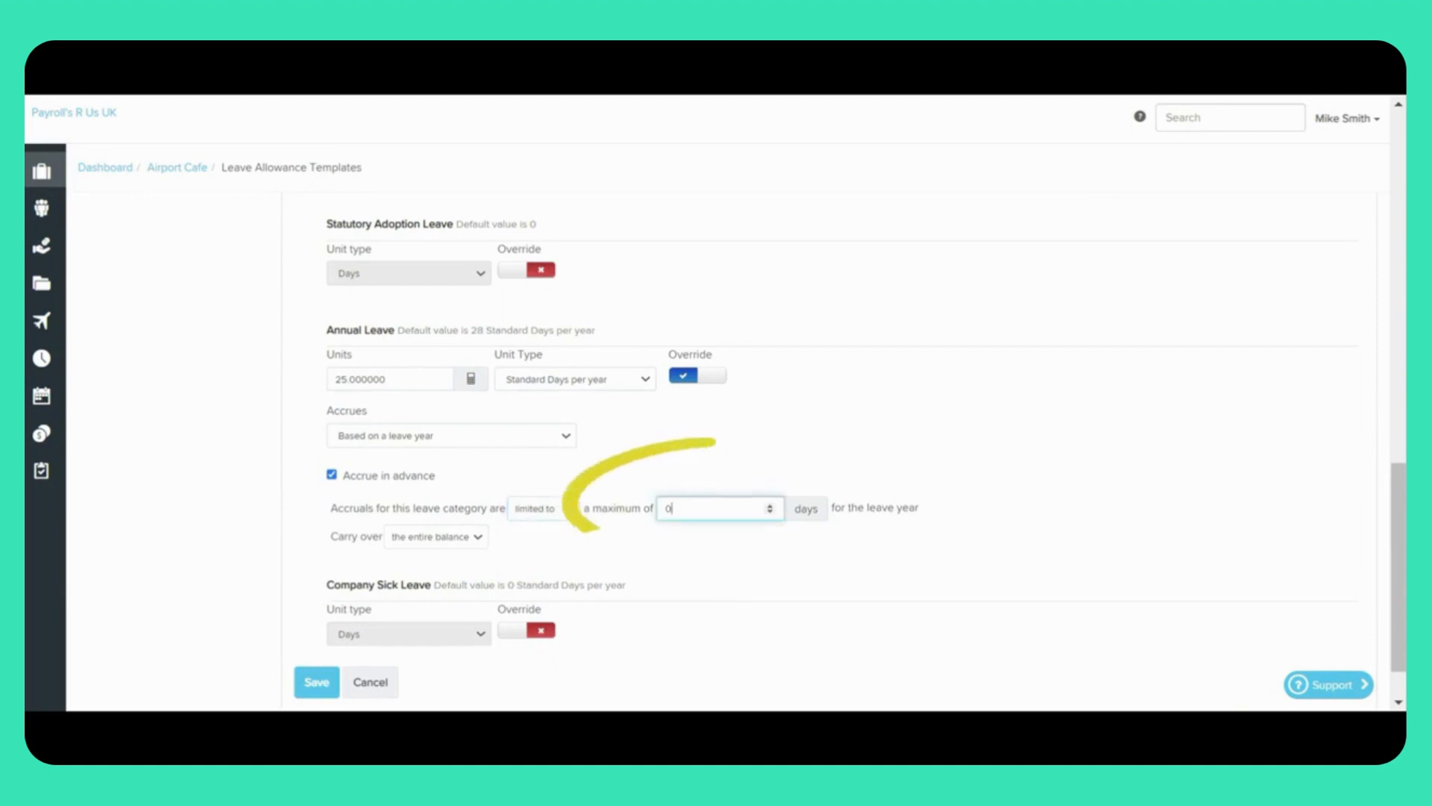
pyautogui.press('BackSpace')
pyautogui.write('28')
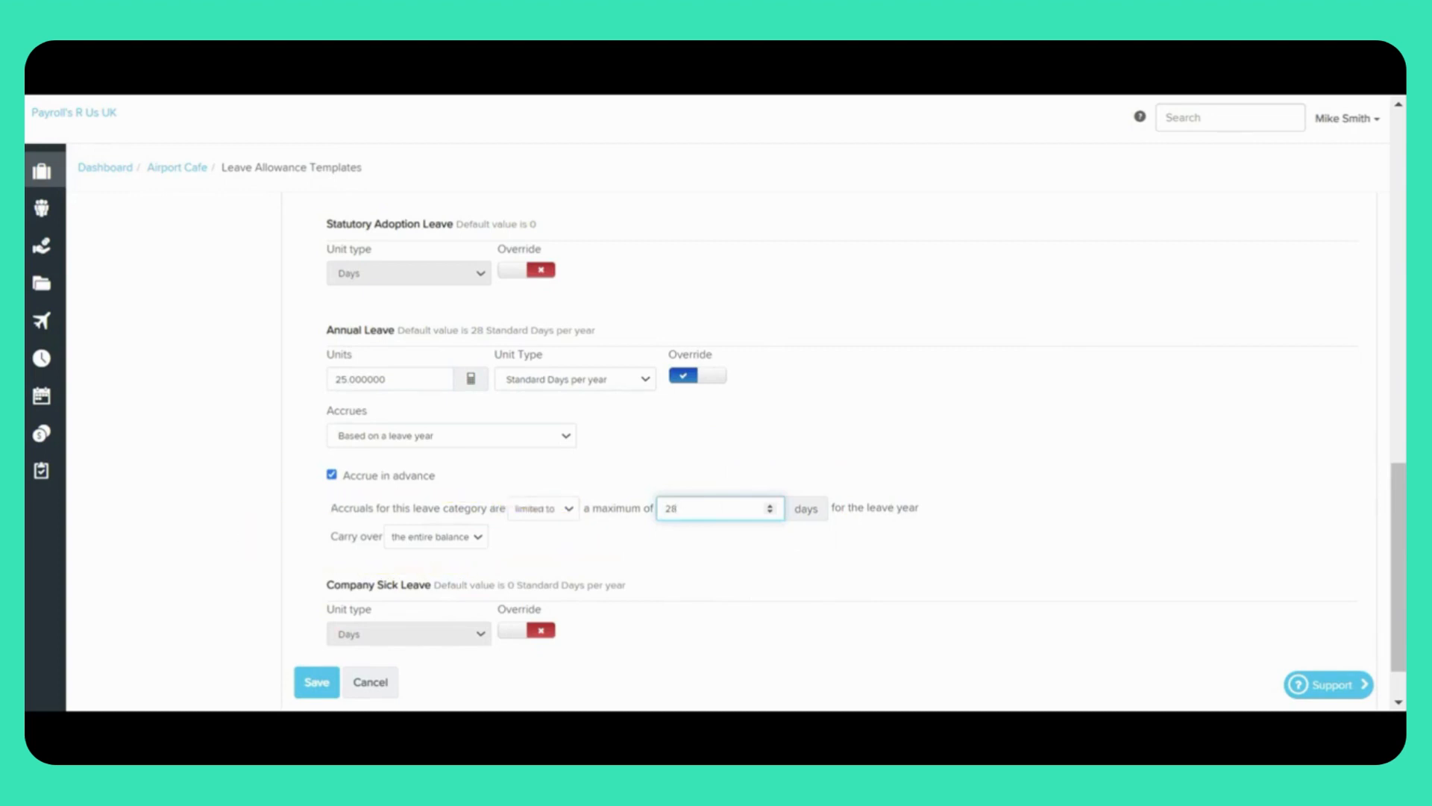
# Restrict the Annual Leave carry over to a maximum of 5 days and save the casual staff template.
pyautogui.click(435, 537)
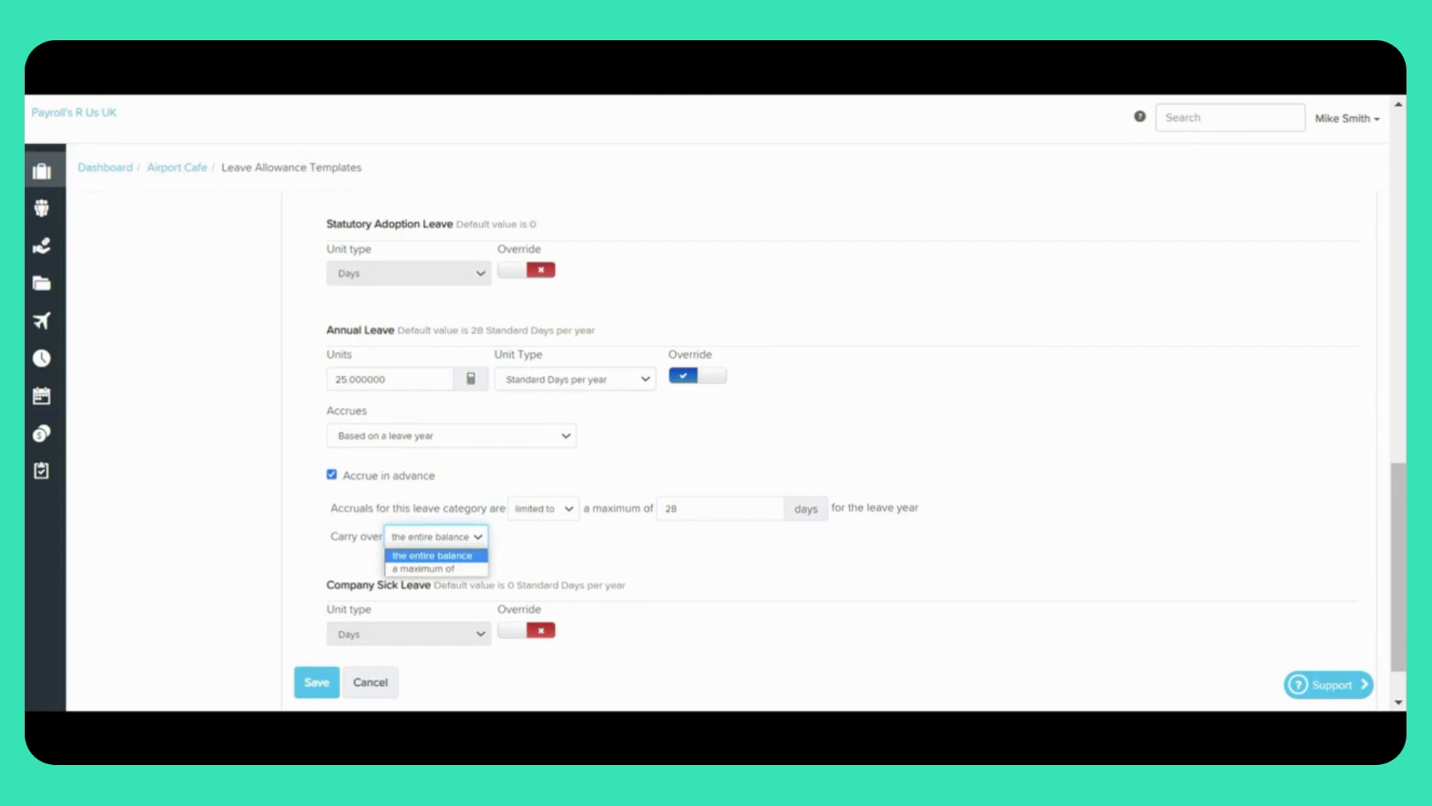
pyautogui.click(423, 568)
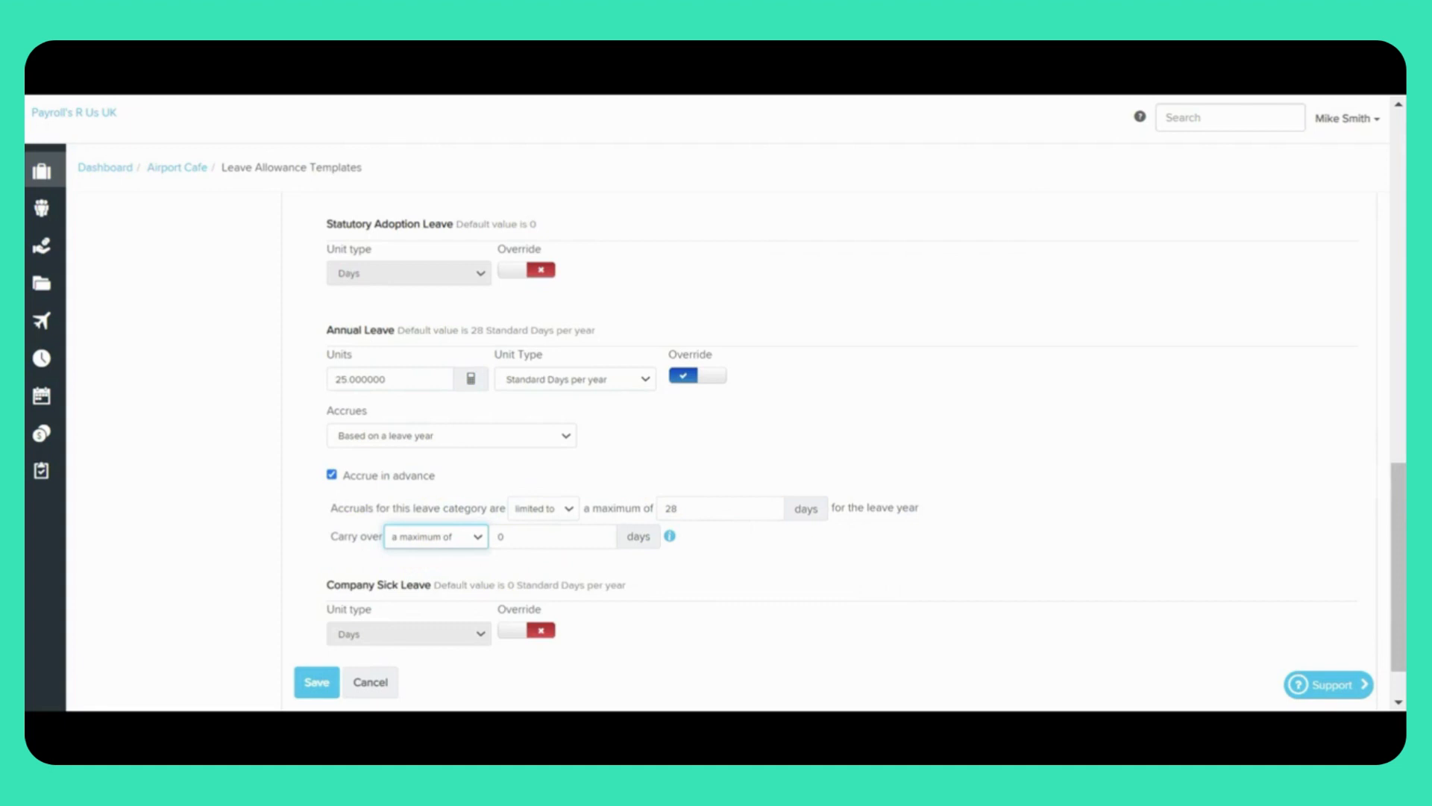
pyautogui.press('Tab')
pyautogui.write('6')
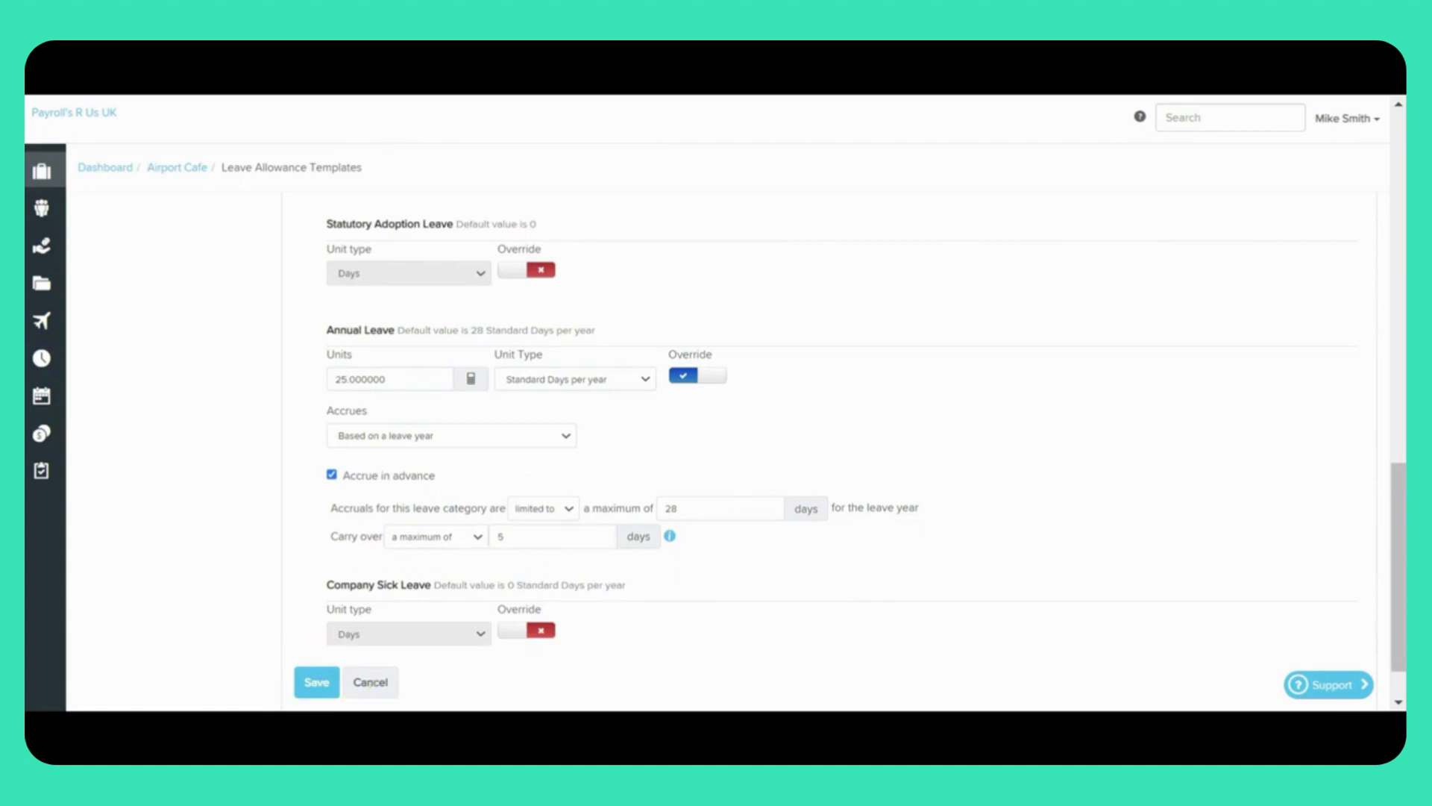
pyautogui.press('Return')
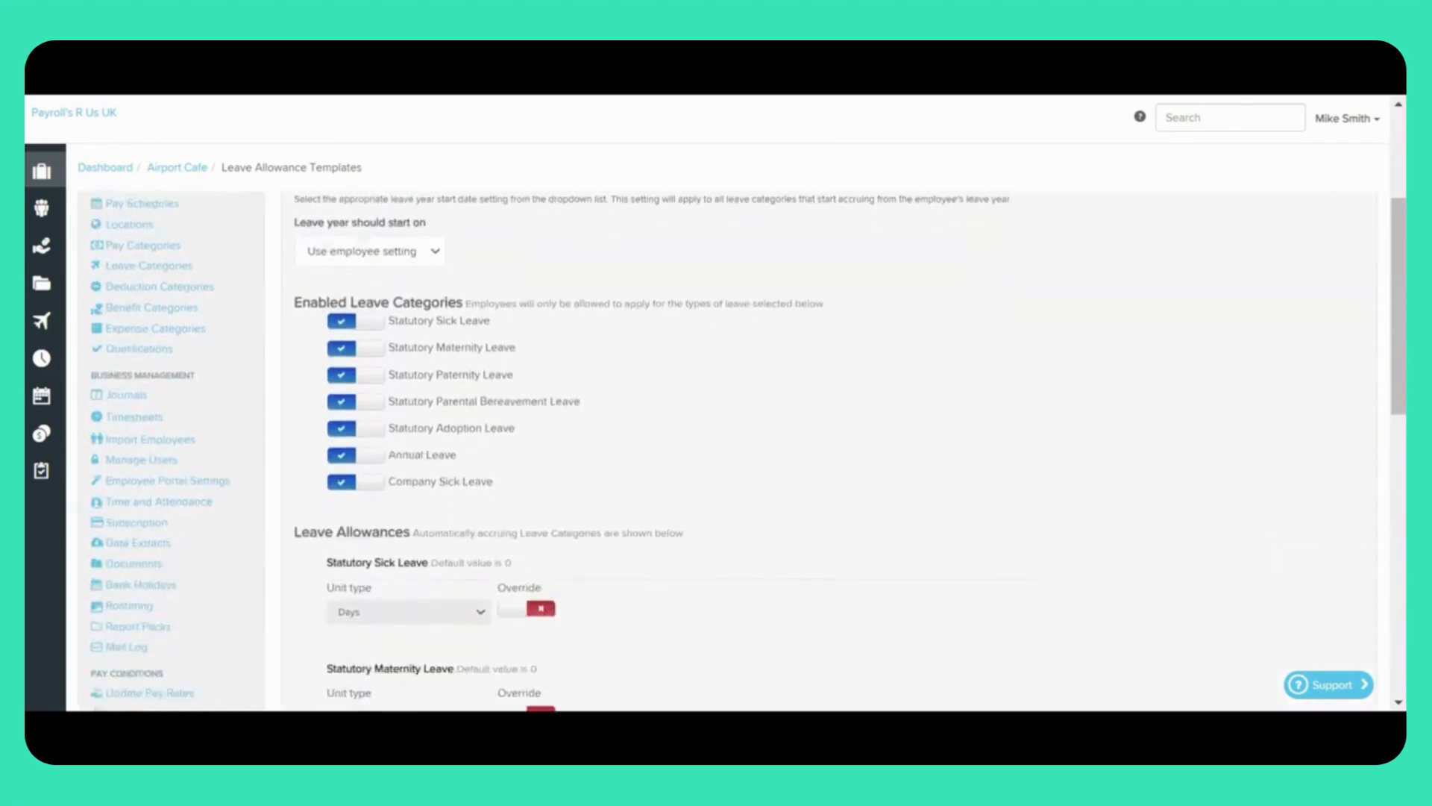
# Override Annual Leave in the Holiday for Permanent Staff template with 30 standard days per year, save it and update the linked employees' leave allowances.
pyautogui.scroll(-10, 743, 447)
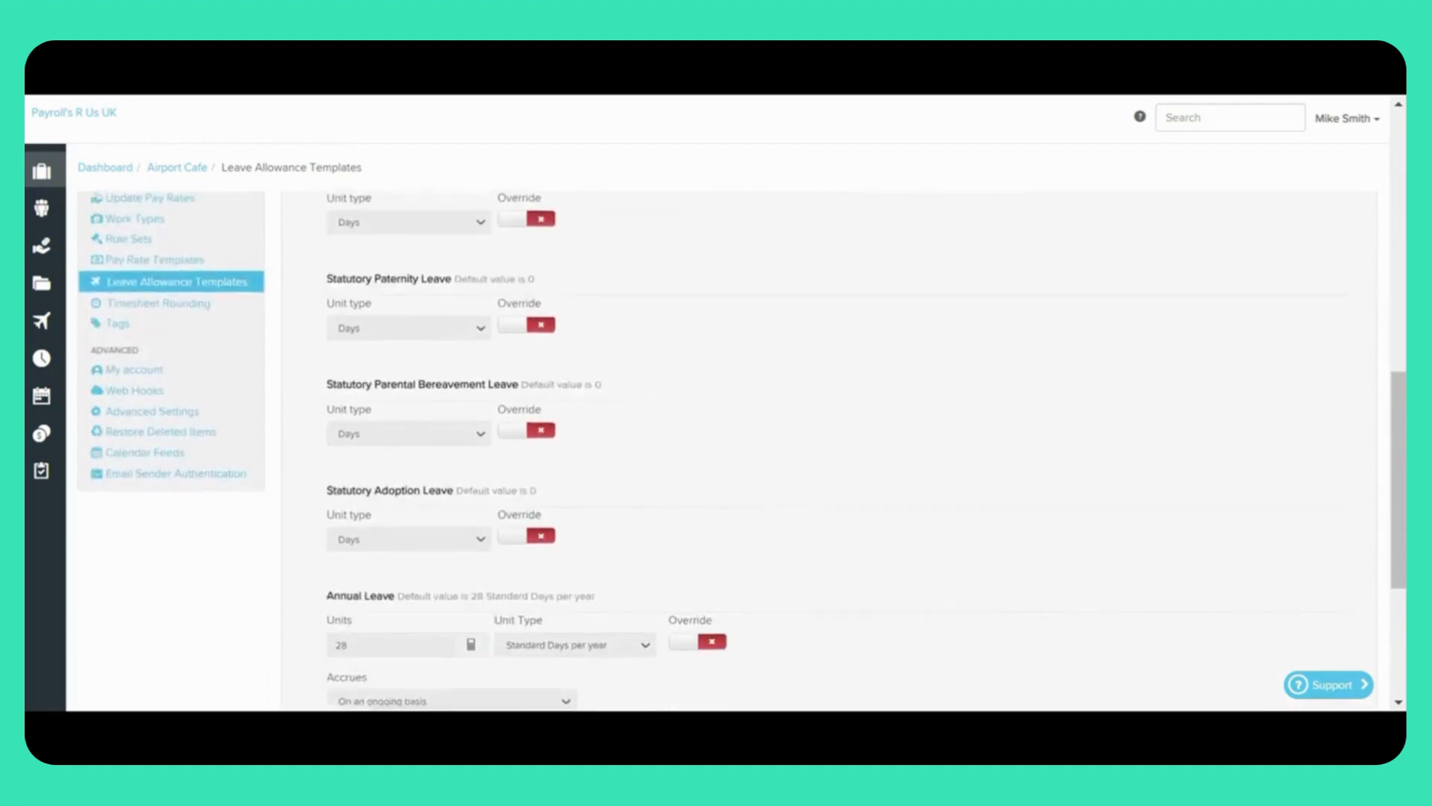
pyautogui.scroll(-3, 743, 448)
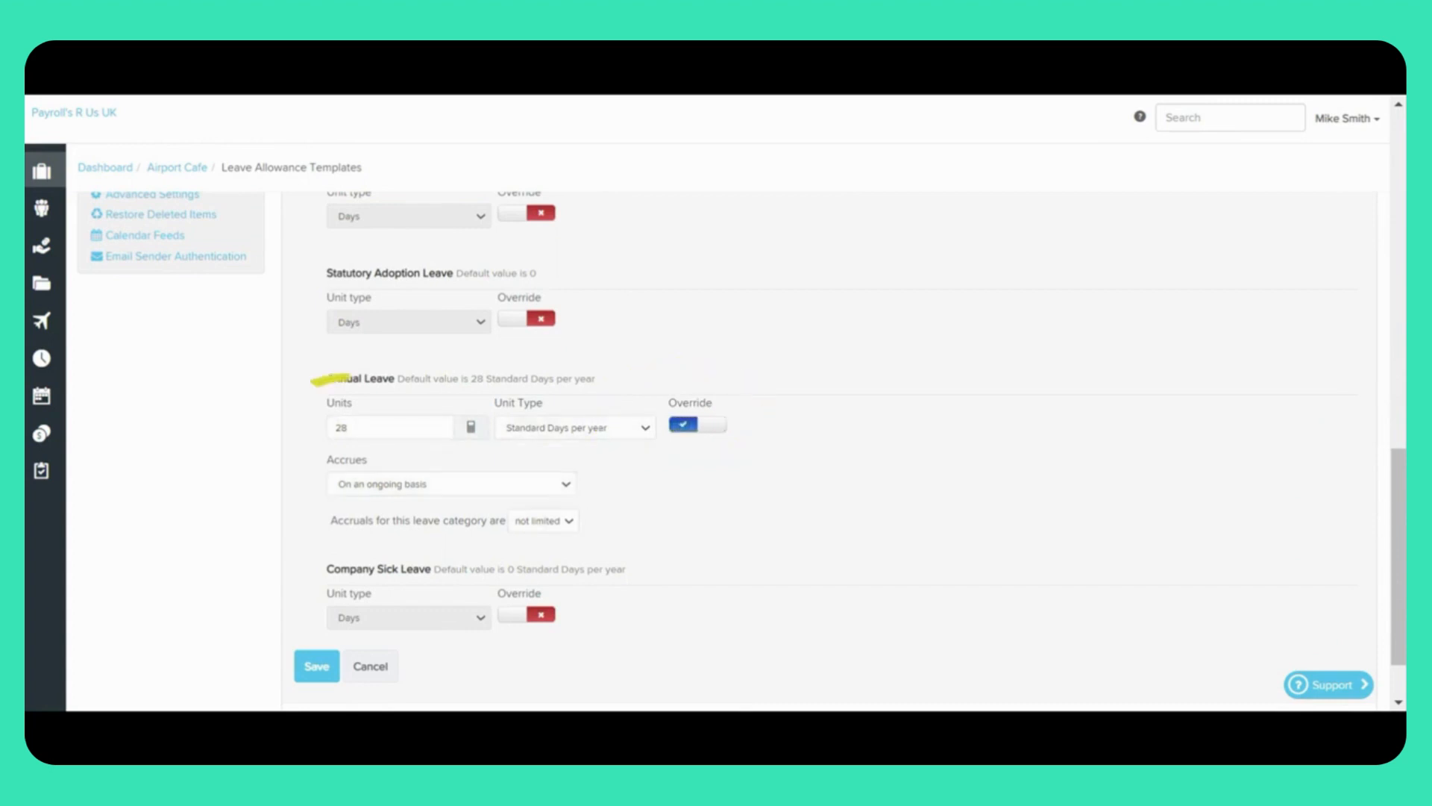
pyautogui.click(390, 428)
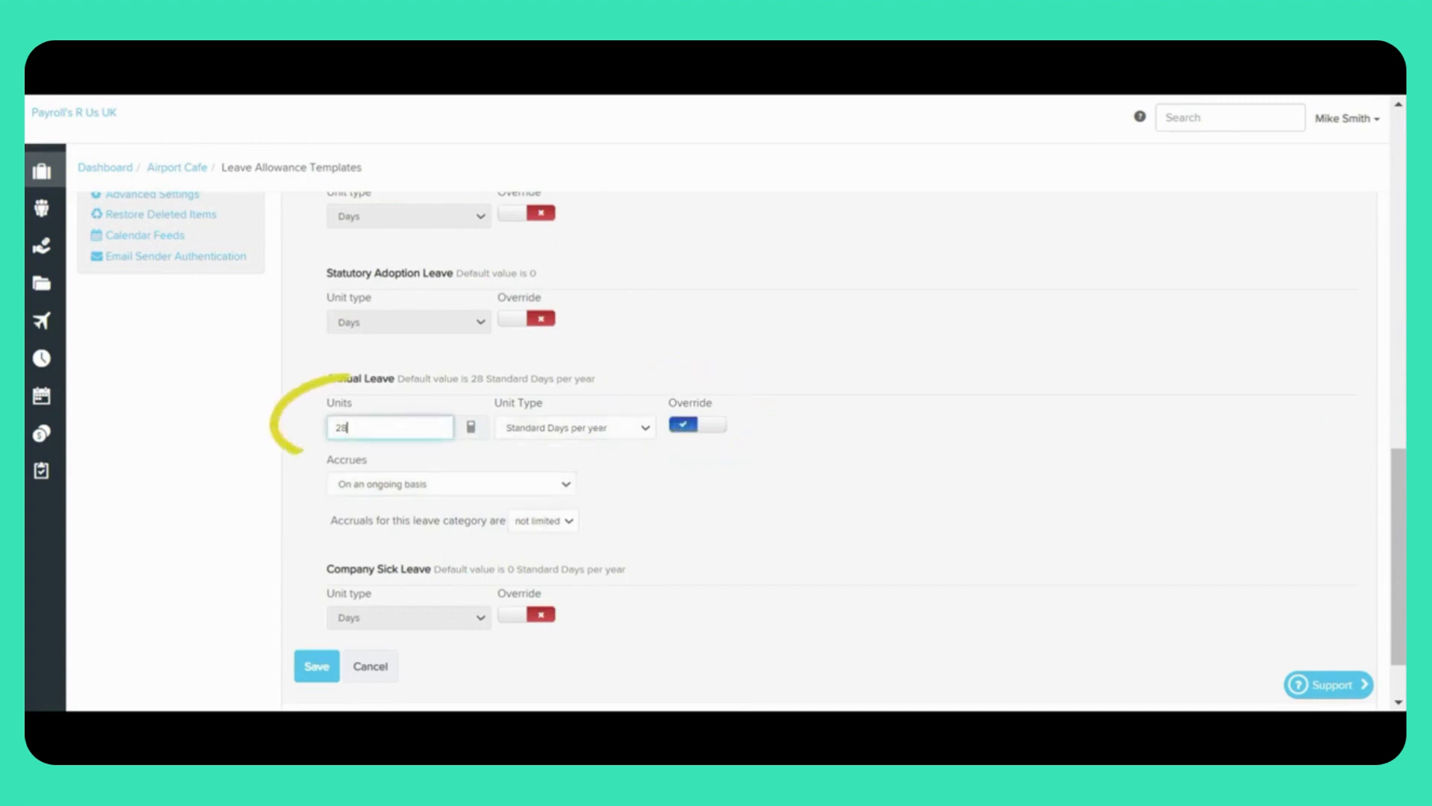
pyautogui.press('BackSpace')
pyautogui.press('BackSpace')
pyautogui.write('30')
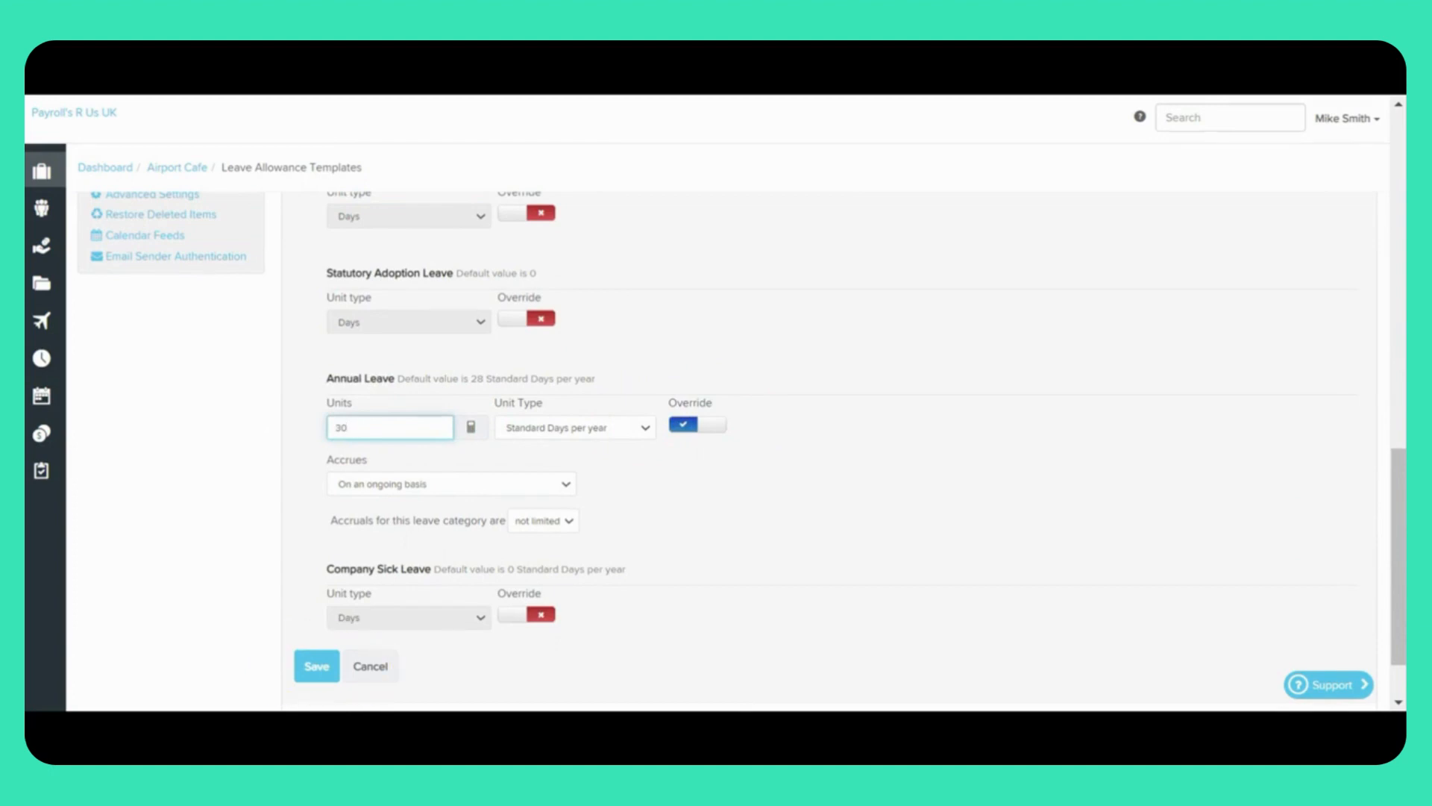
pyautogui.press('Return')
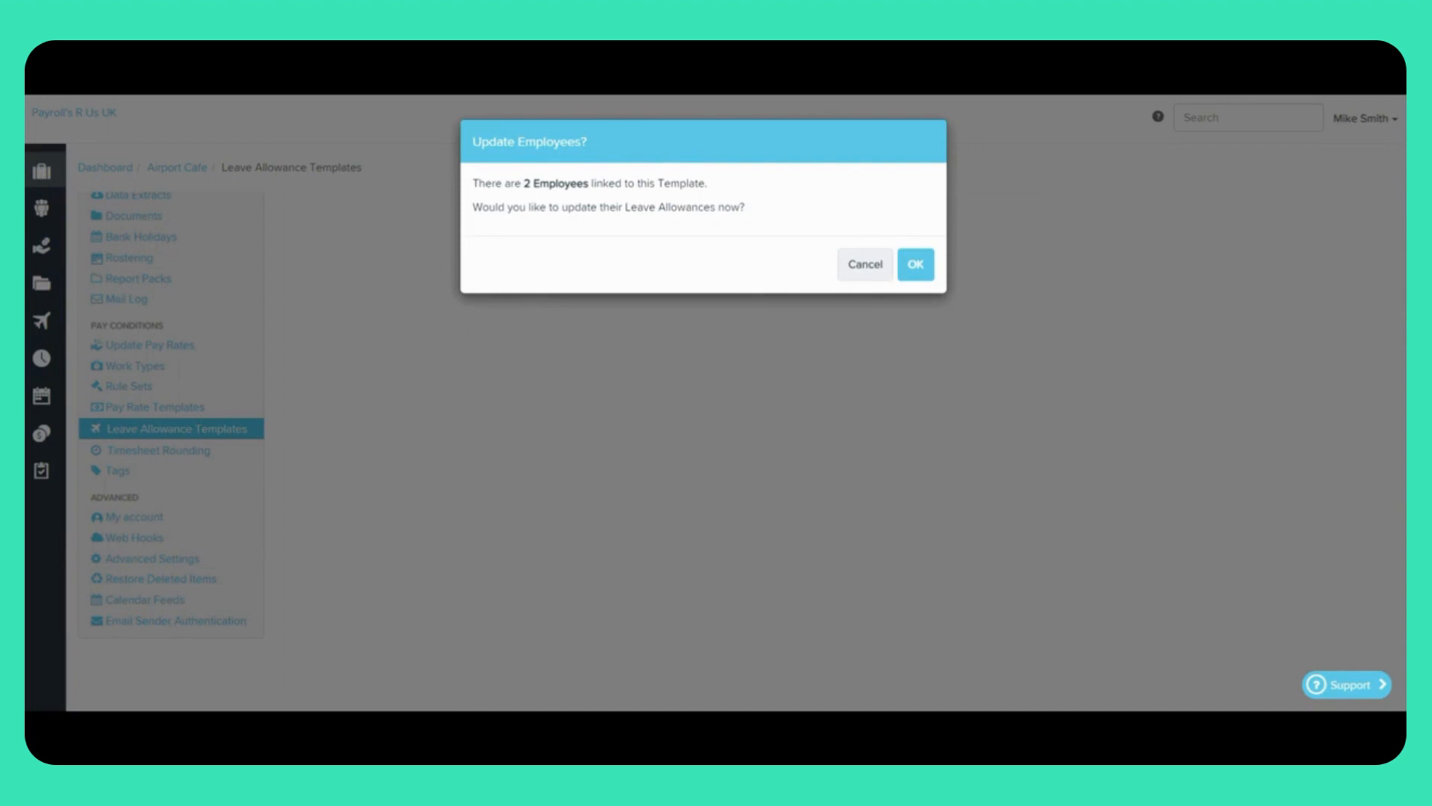
pyautogui.press('Return')
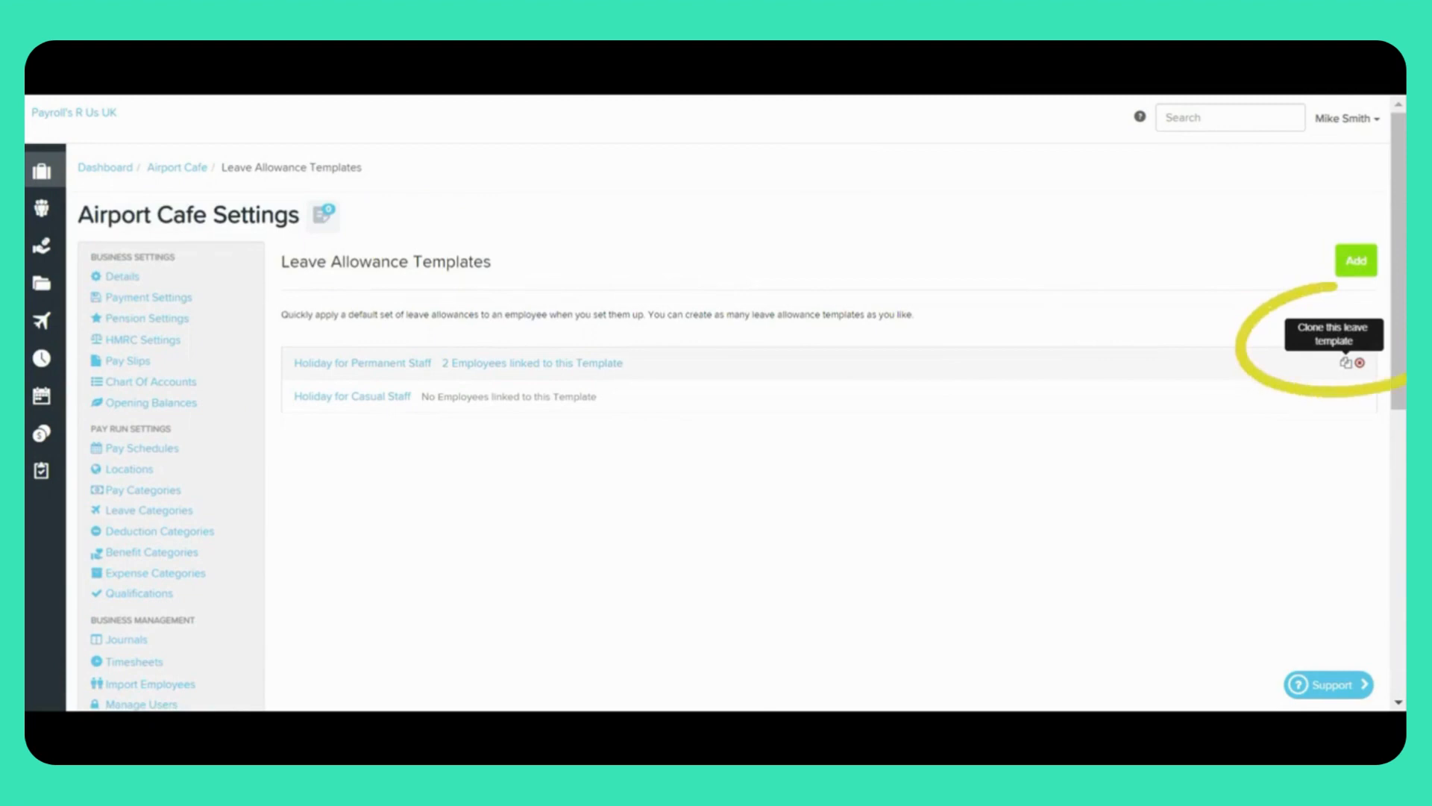
# Clone the Holiday for Permanent Staff leave allowance template.
pyautogui.click(1345, 363)
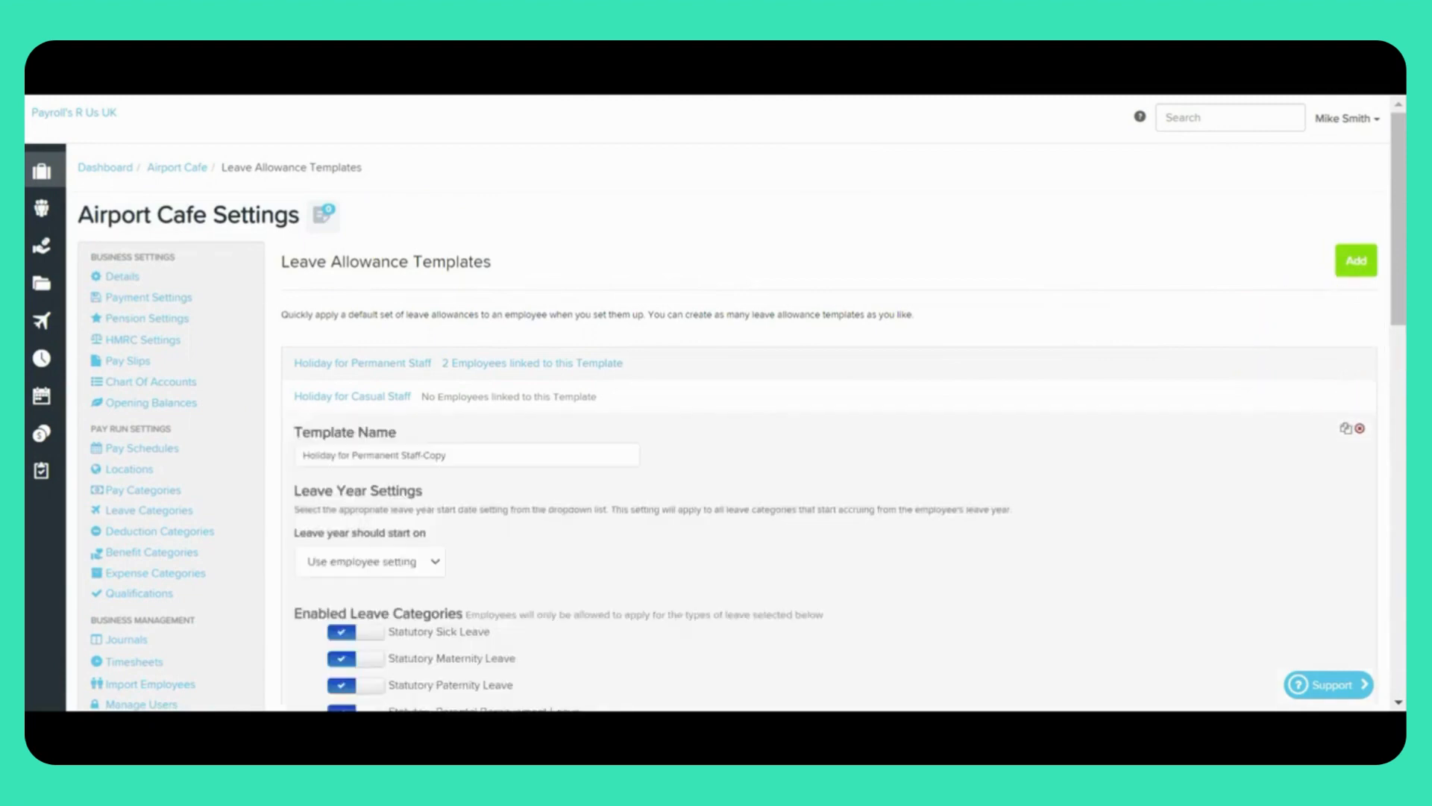